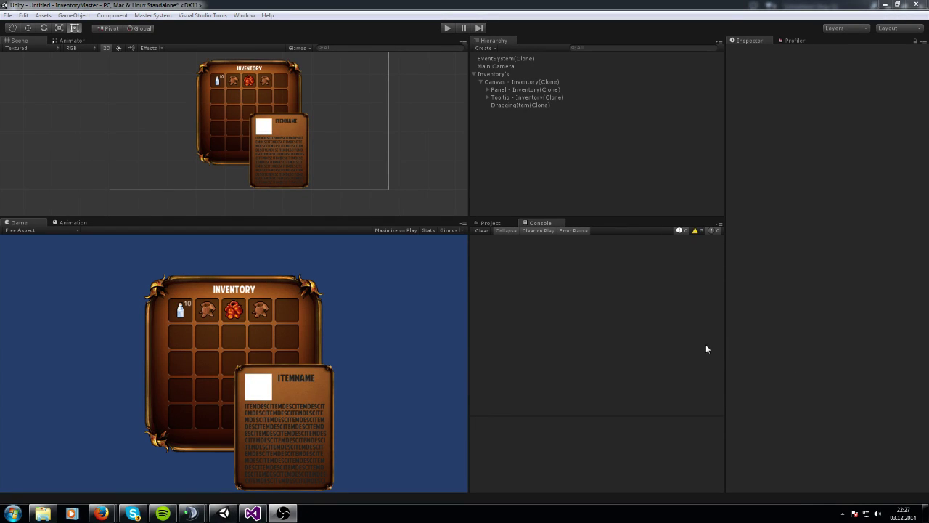
- Create an Equipment panel, move it beside the inventory at about X 356, and order the tooltip after it in the hierarchy
left_click(149, 15)
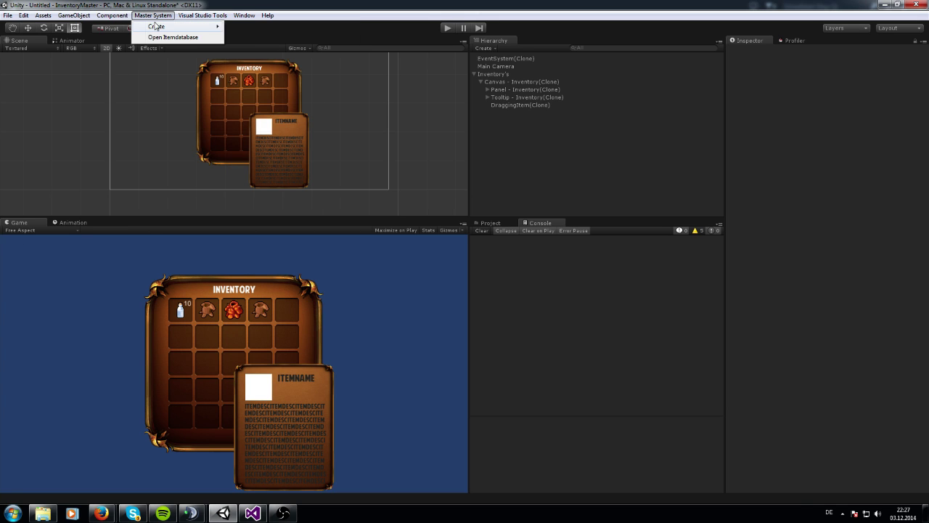
mouse_move(160, 28)
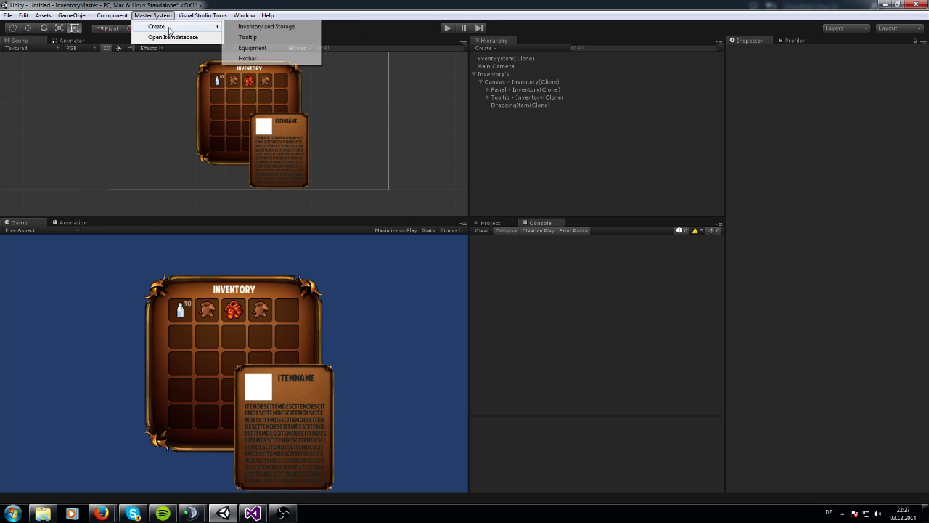
left_click(249, 53)
left_click(517, 106)
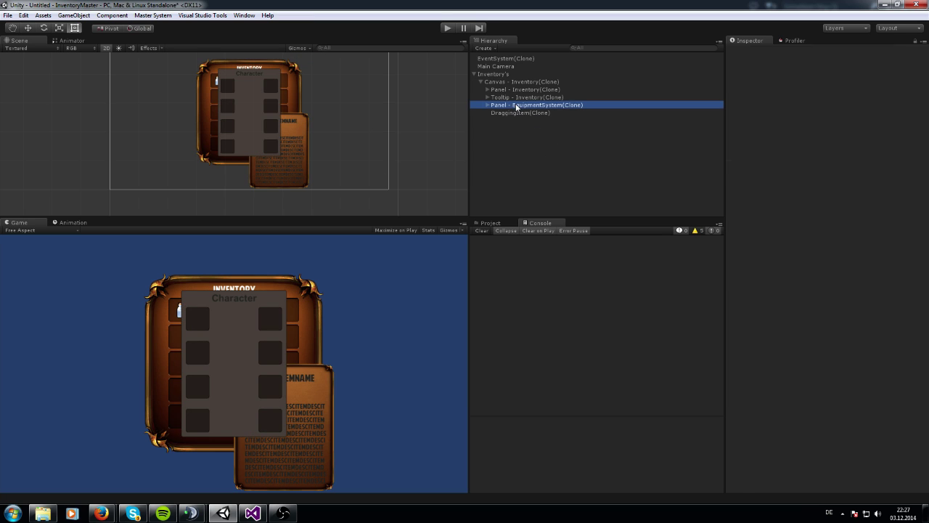
left_click_drag(246, 106, 350, 103)
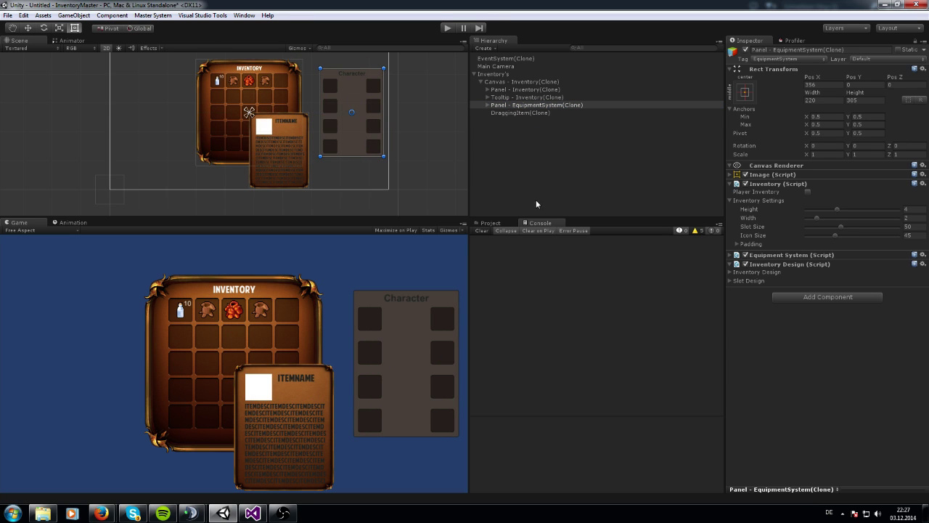
left_click(503, 97)
left_click_drag(503, 100, 502, 108)
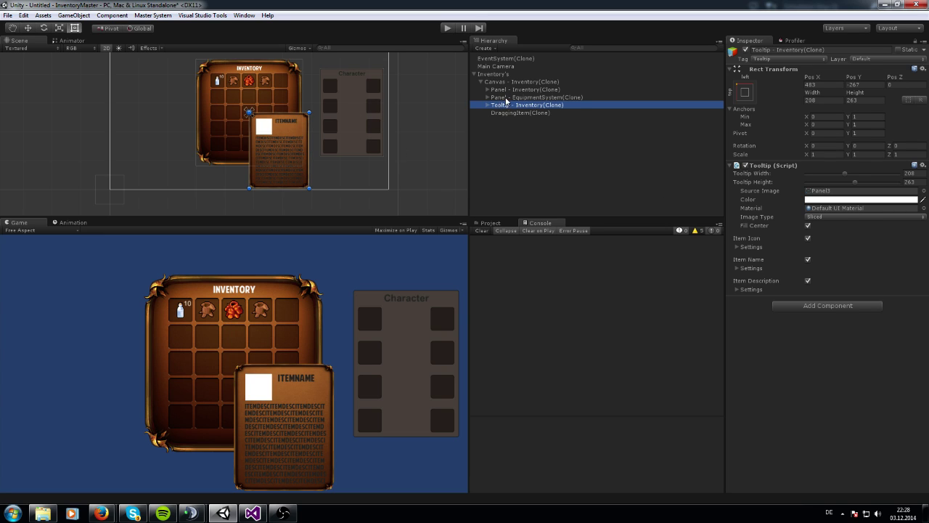
- Try a height of 5 for the equipment panel's slot grid, then set the grid to height 4 and width 3
left_click(506, 98)
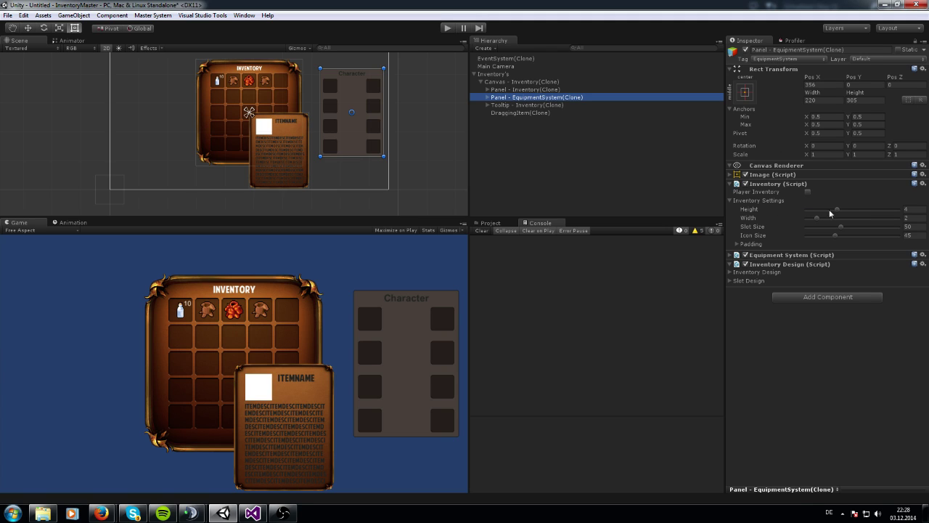
left_click_drag(839, 212, 820, 220)
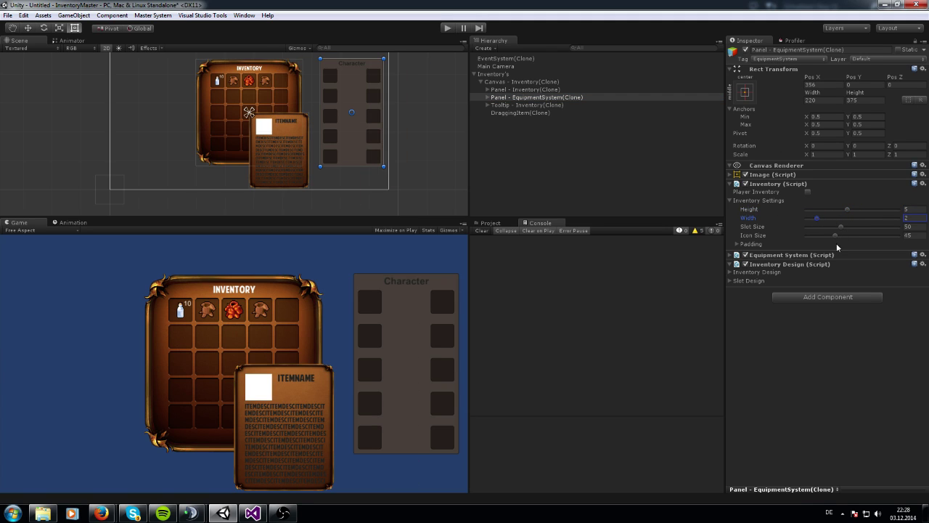
left_click(738, 244)
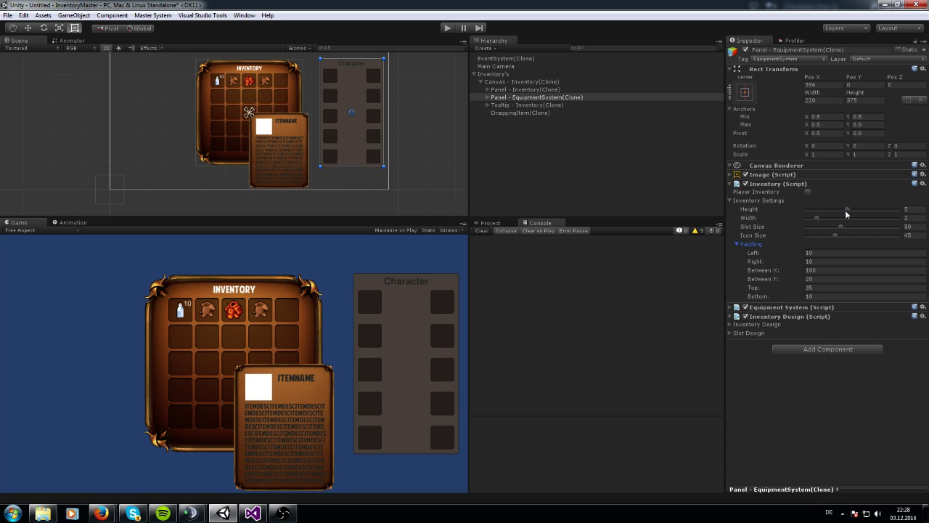
left_click_drag(846, 213, 827, 218)
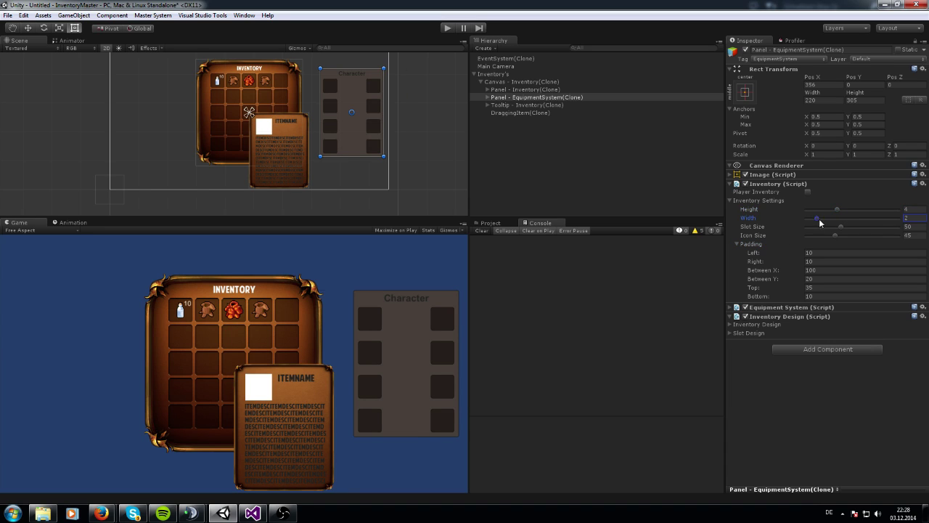
- Set the equipment panel's Between X and Between Y padding to 5
left_click(819, 270)
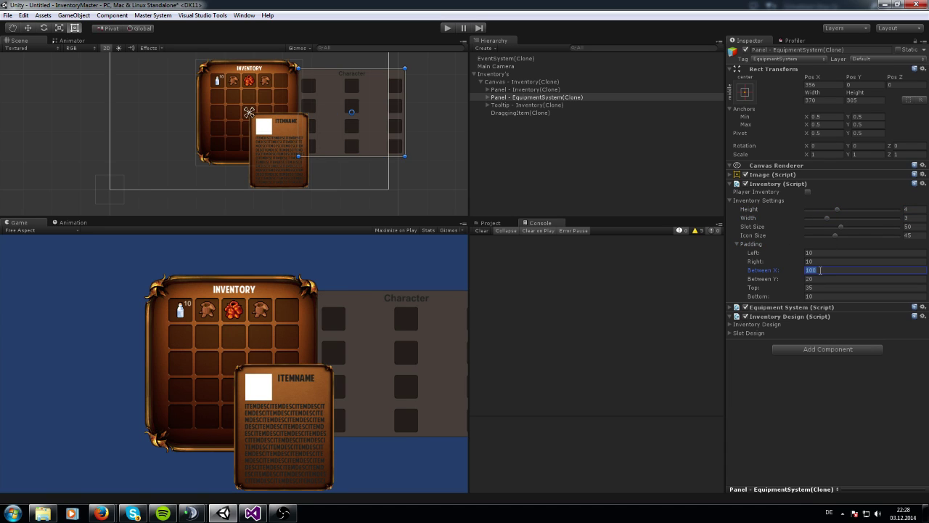
type("5")
left_click_drag(788, 271, 773, 284)
left_click(816, 278)
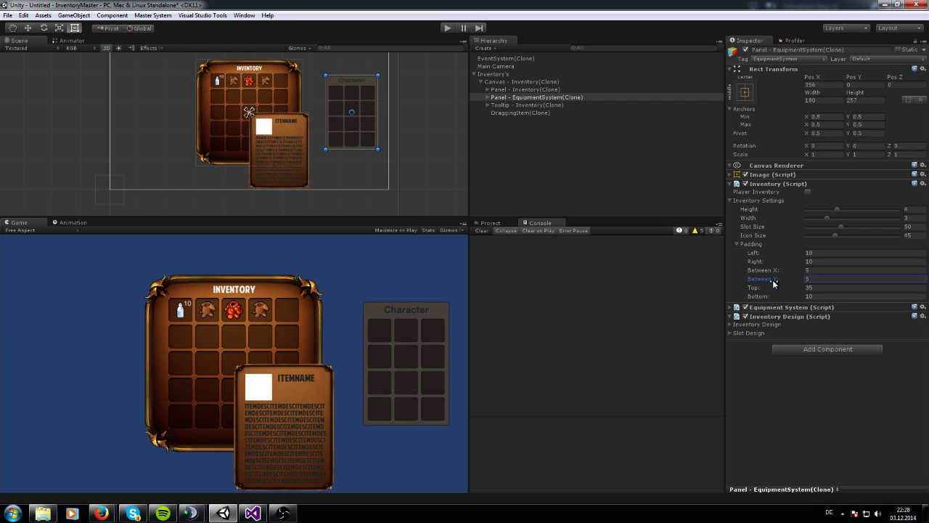
- Change the equipment grid to height 2 and width 4, and increase its top padding to about 267
mouse_move(836, 210)
left_mouse_down()
mouse_move(818, 210)
mouse_move(838, 220)
left_mouse_up()
left_click(827, 219)
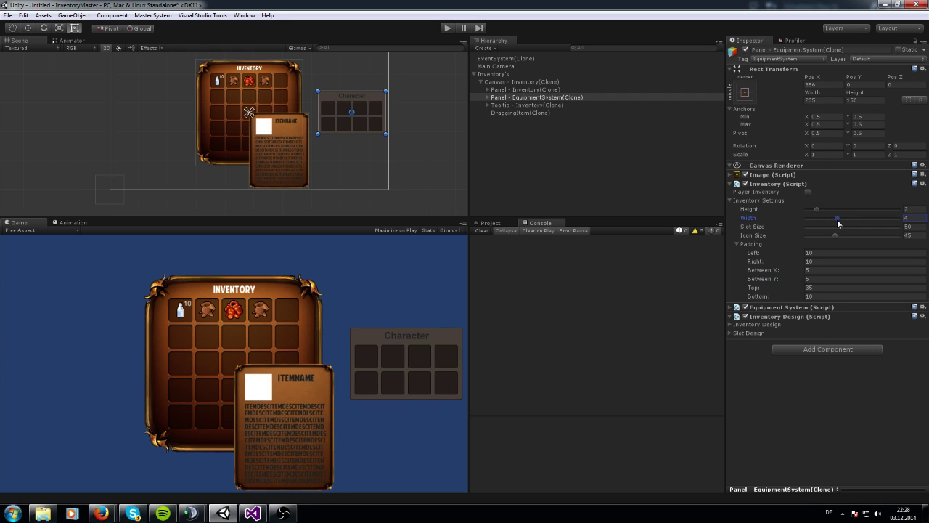
left_click_drag(763, 289, 871, 280)
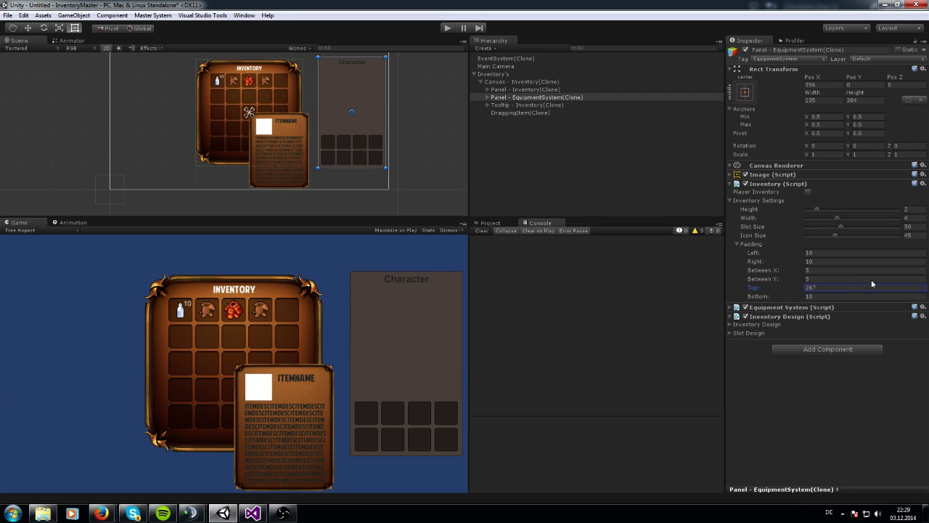
- Delete the customised equipment panel from the scene
left_click(401, 336)
left_click(537, 96)
key("Delete")
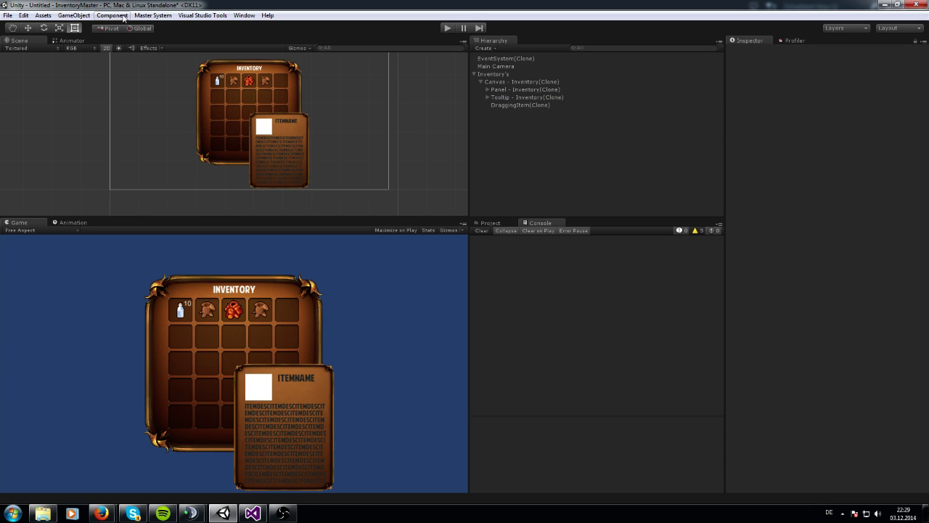
- Create a fresh Equipment panel and place it directly before the tooltip in the hierarchy
left_click(153, 15)
mouse_move(182, 28)
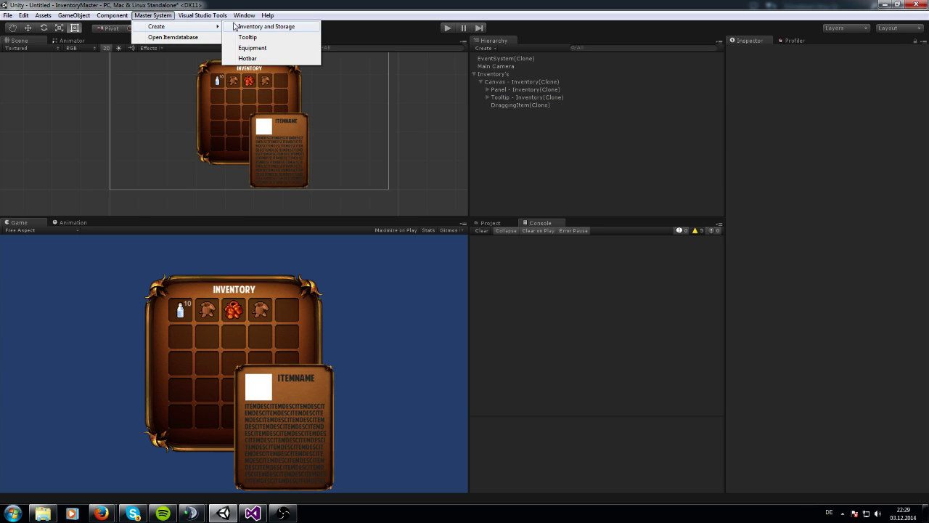
left_click(253, 48)
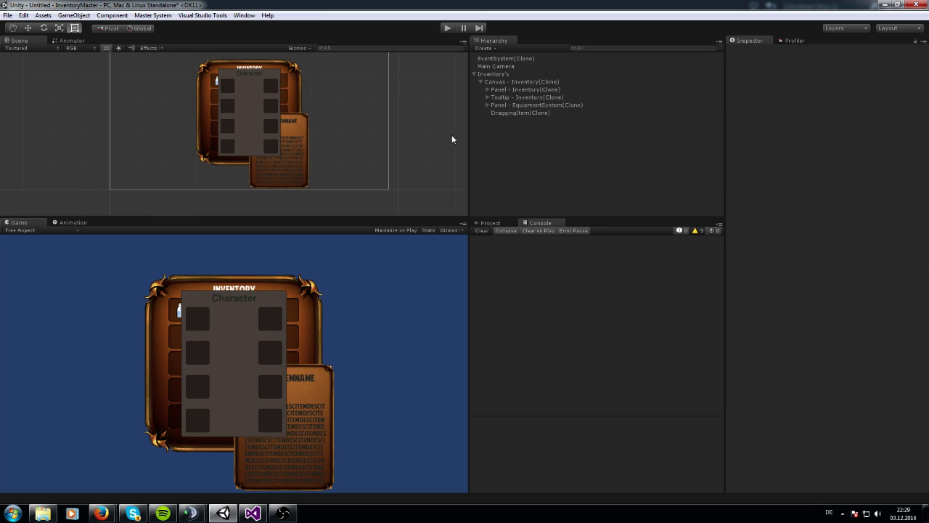
left_click_drag(517, 105, 506, 97)
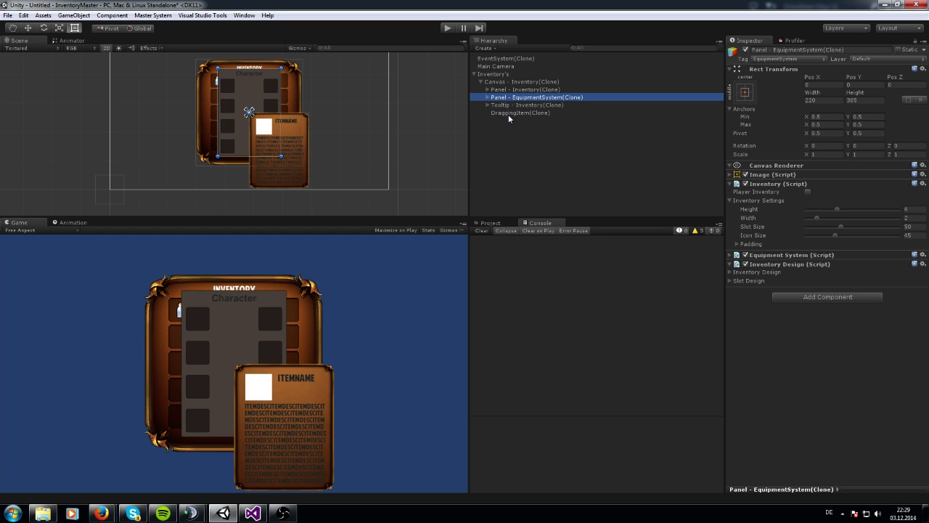
left_click(233, 105)
left_click_drag(239, 100, 345, 95)
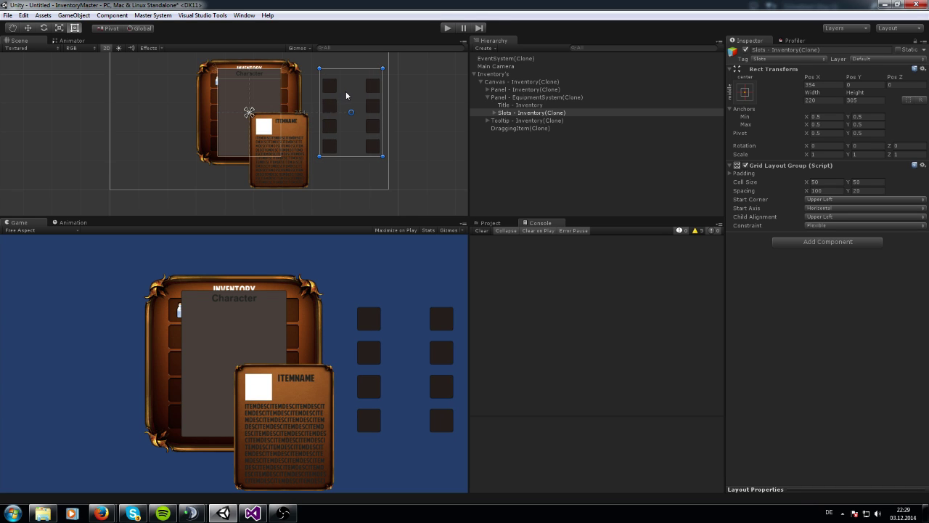
key("ctrl+z")
- Move the whole equipment panel beside the inventory, at about X 341 and Y 0
left_click(516, 97)
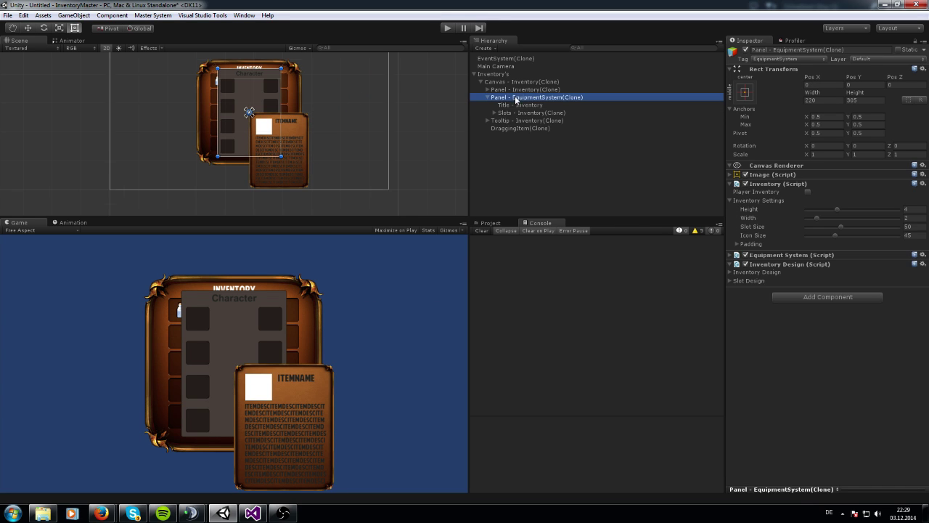
left_click_drag(247, 92, 347, 89)
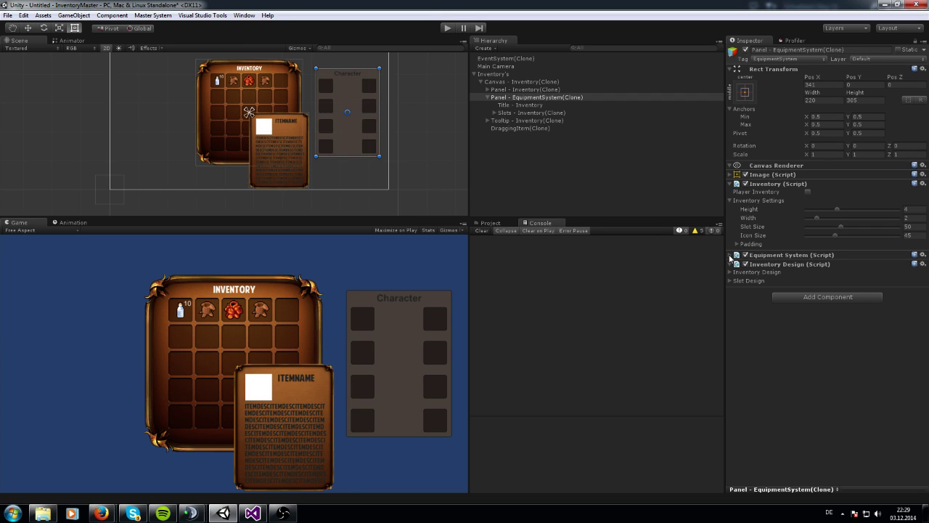
- Add a UI Panel as a child of the equipment panel
left_click(492, 98)
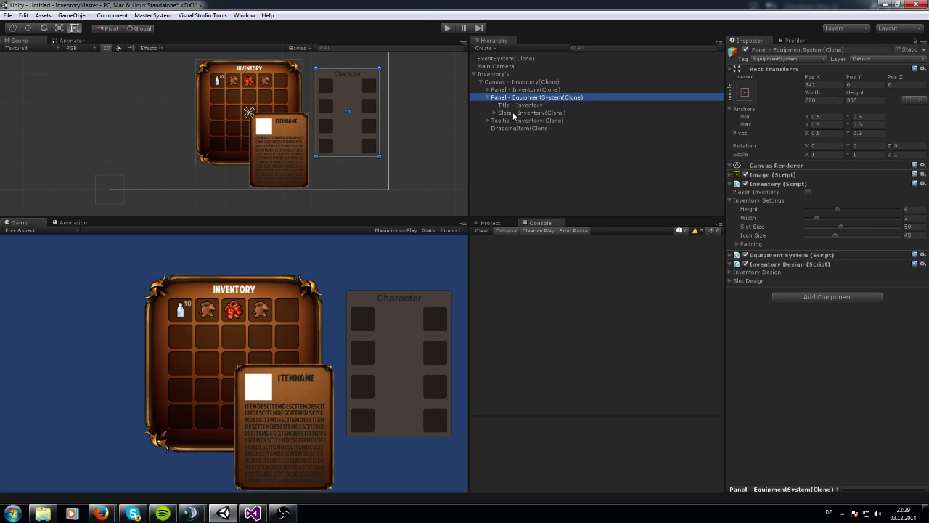
right_click(506, 100)
mouse_move(552, 234)
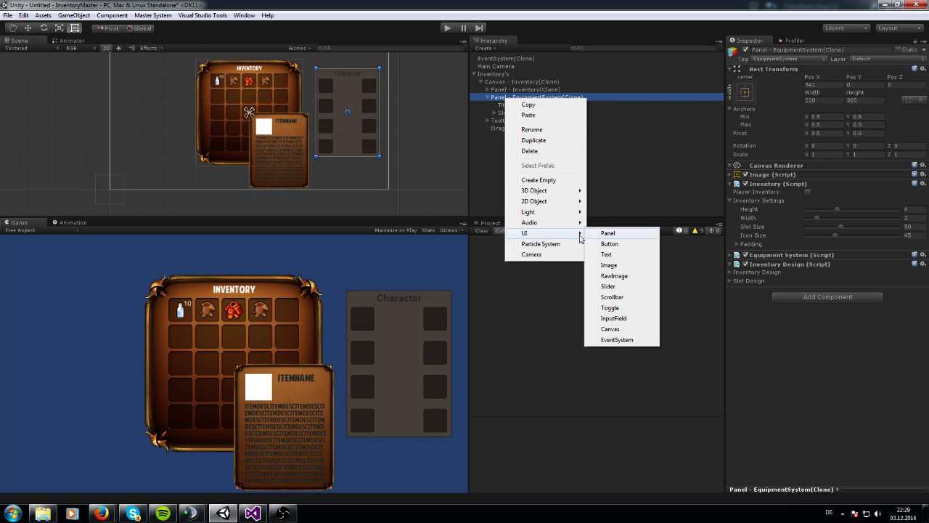
left_click(606, 238)
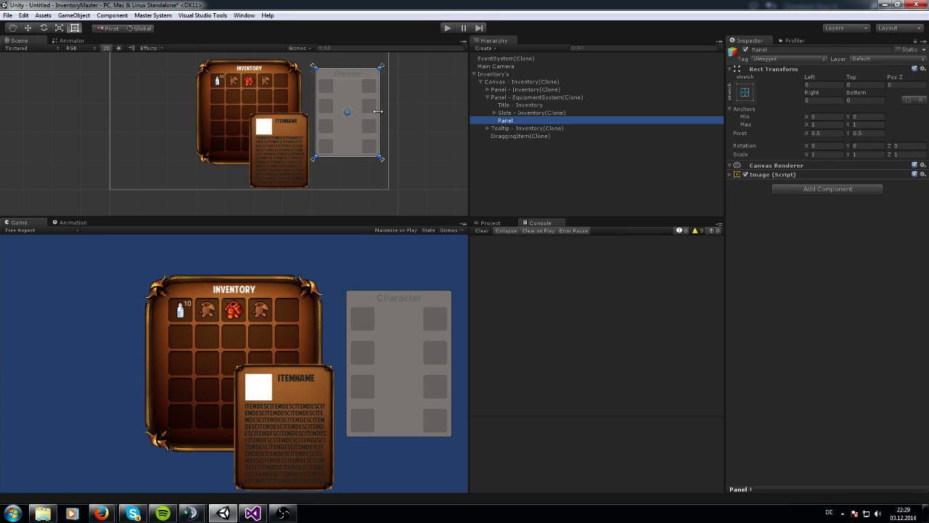
- Fit the child panel between the slot columns with margins of about 60.5 horizontally and 39.5 vertically, then delete it
left_click_drag(378, 108, 332, 105)
left_click_drag(344, 68, 345, 81)
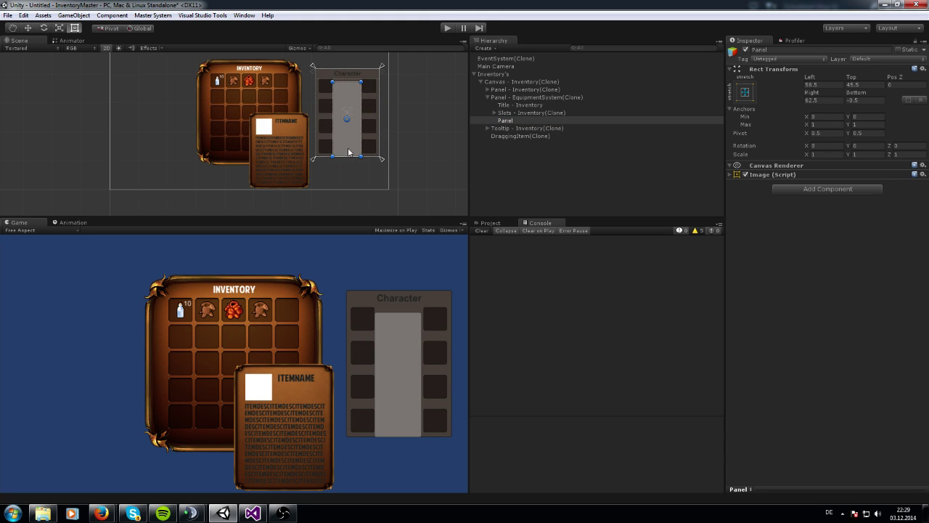
left_click_drag(350, 155, 347, 147)
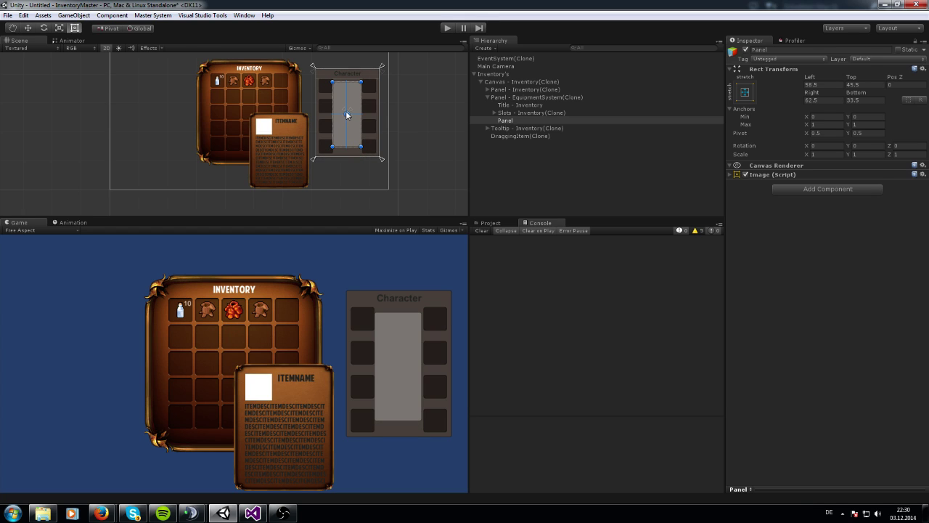
left_click_drag(347, 115, 353, 107)
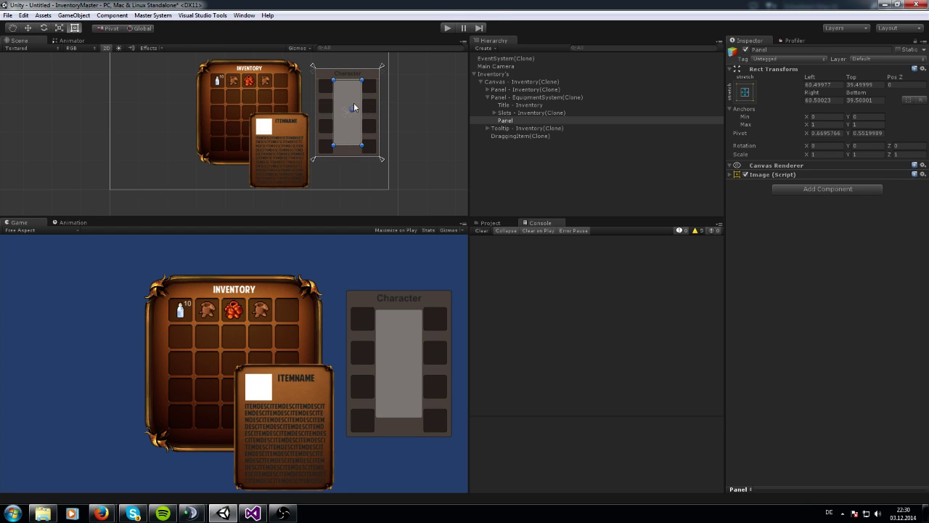
key("Delete")
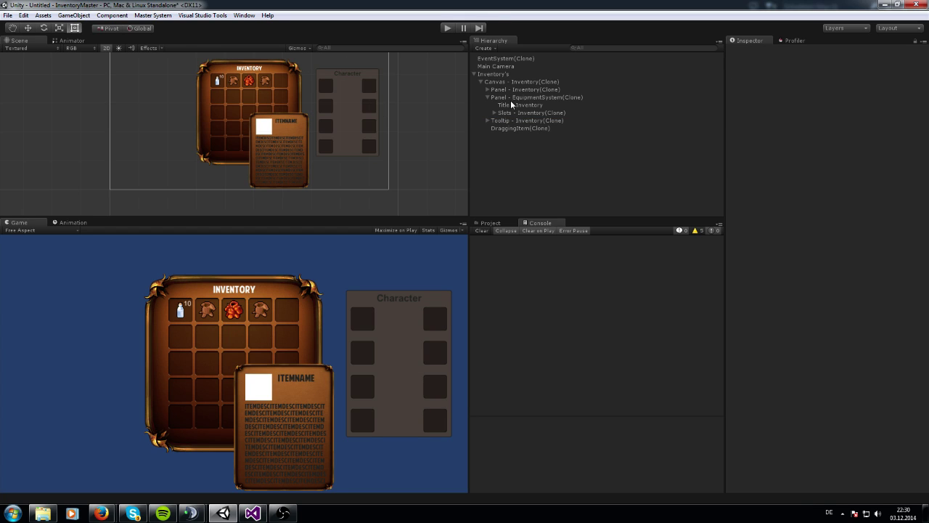
- Set Slot 1 and Slot 2 of the equipment panel's Equipment System to Chest, keeping the grid at height 4 and width 2
left_click(508, 99)
left_click(783, 256)
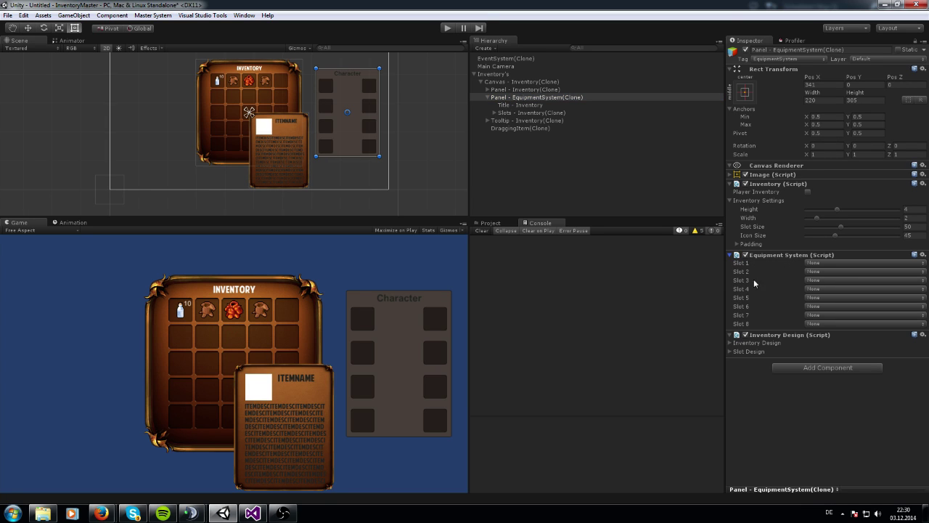
left_click_drag(818, 218, 839, 213)
left_click(824, 263)
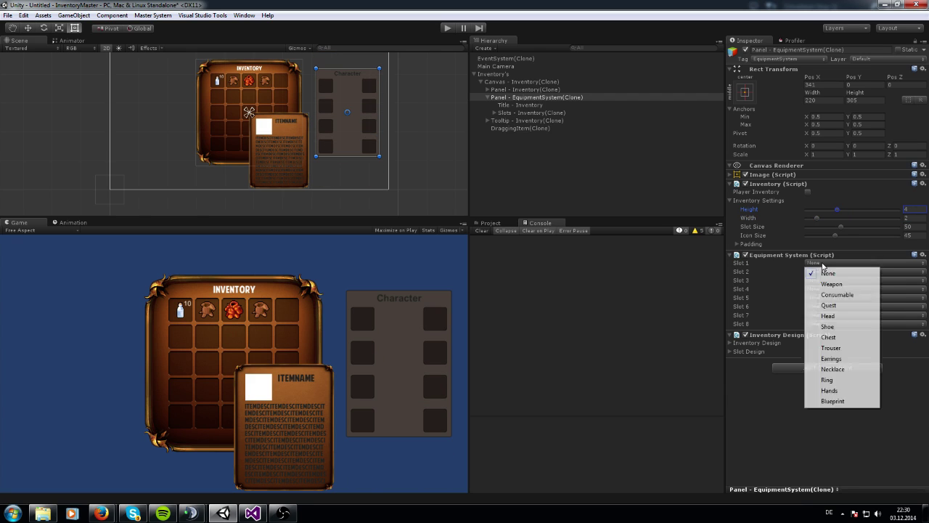
left_click(830, 338)
left_click(831, 270)
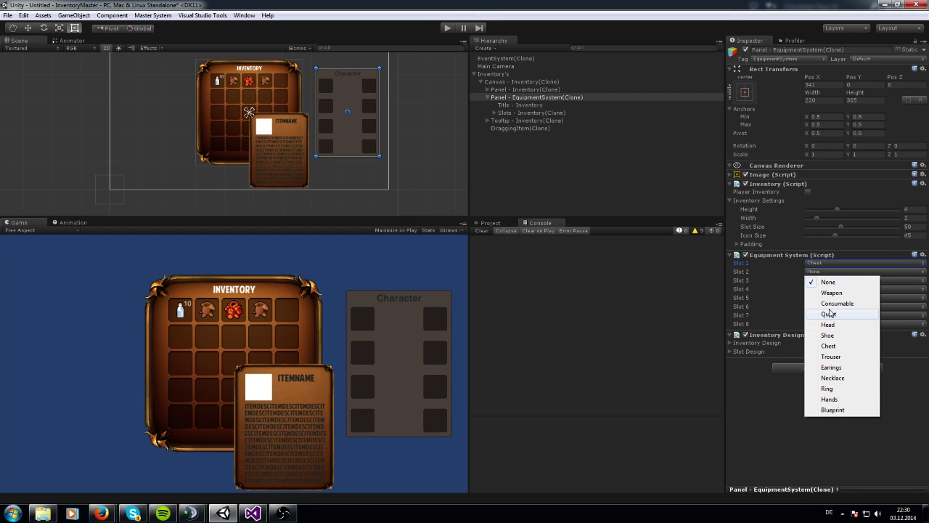
left_click(830, 345)
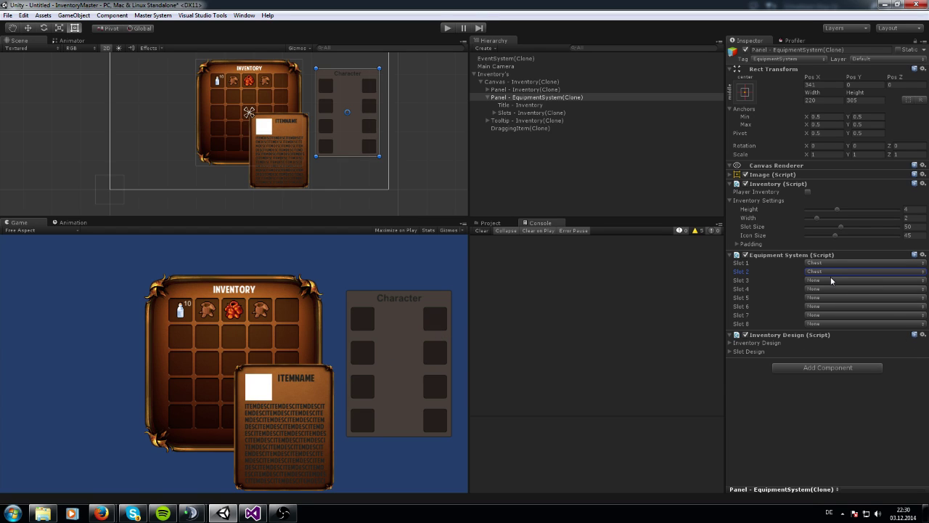
- Set the font of the equipment panel's Character title to American Purpose
left_click(732, 255)
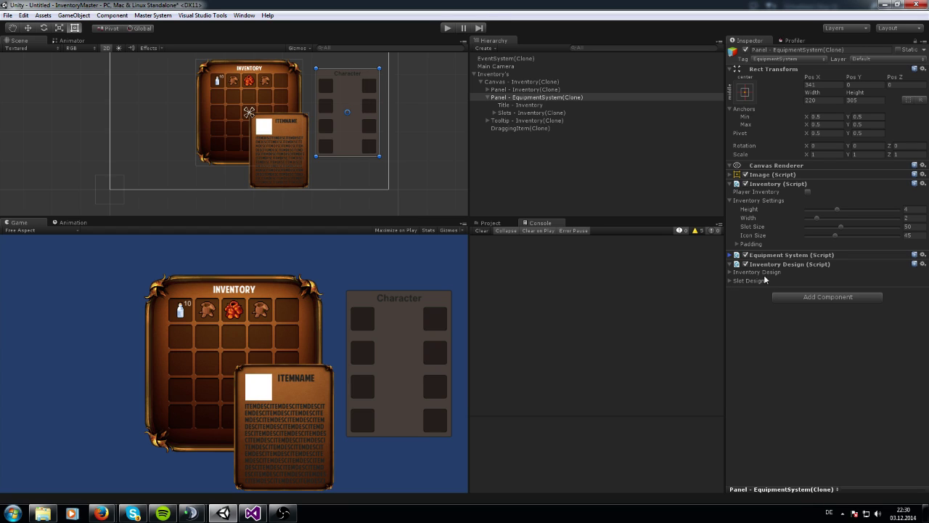
left_click(729, 272)
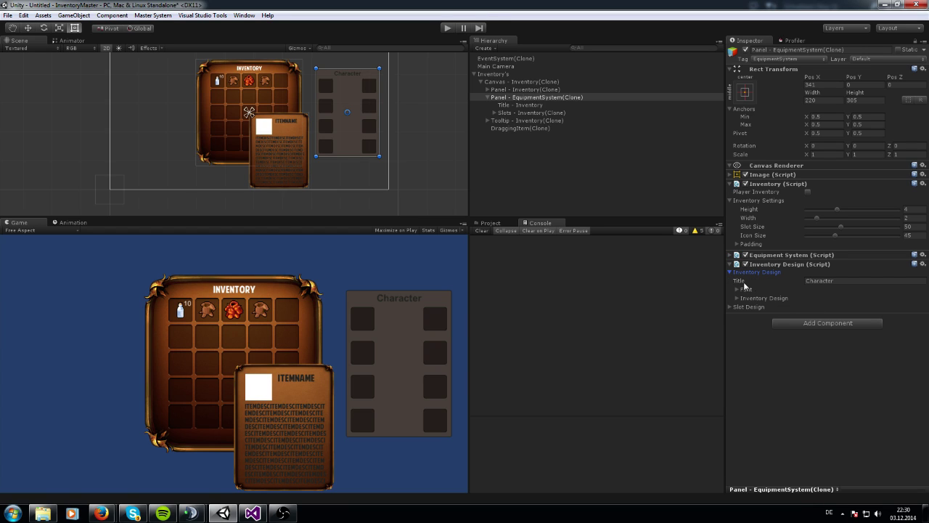
left_click(737, 289)
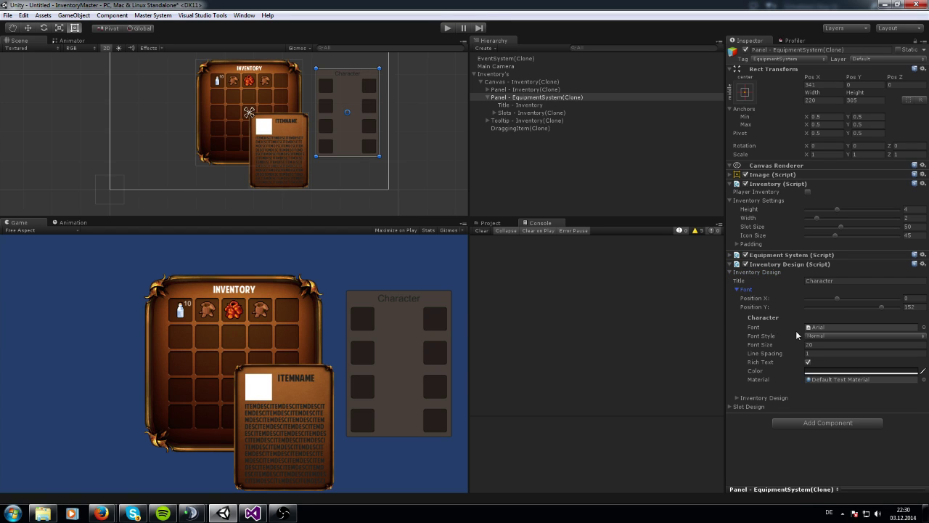
left_click(876, 336)
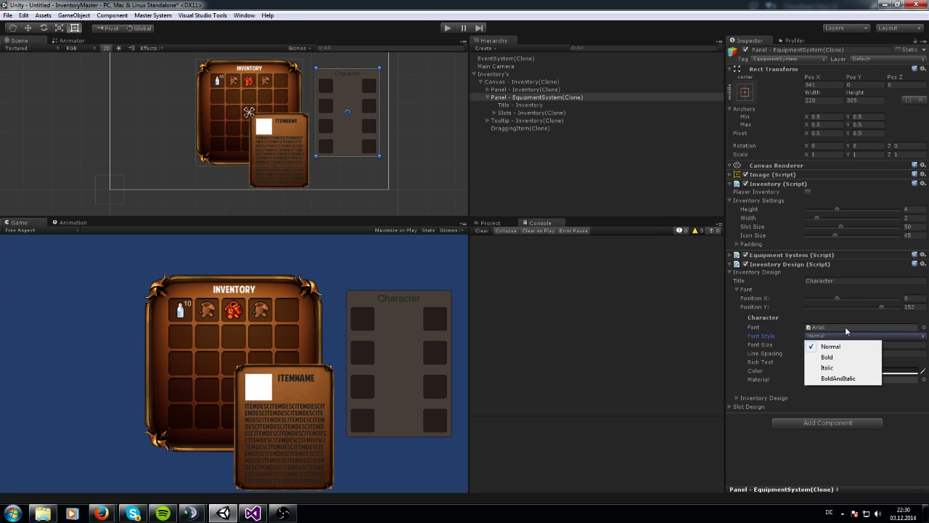
left_click(919, 328)
double_click(337, 162)
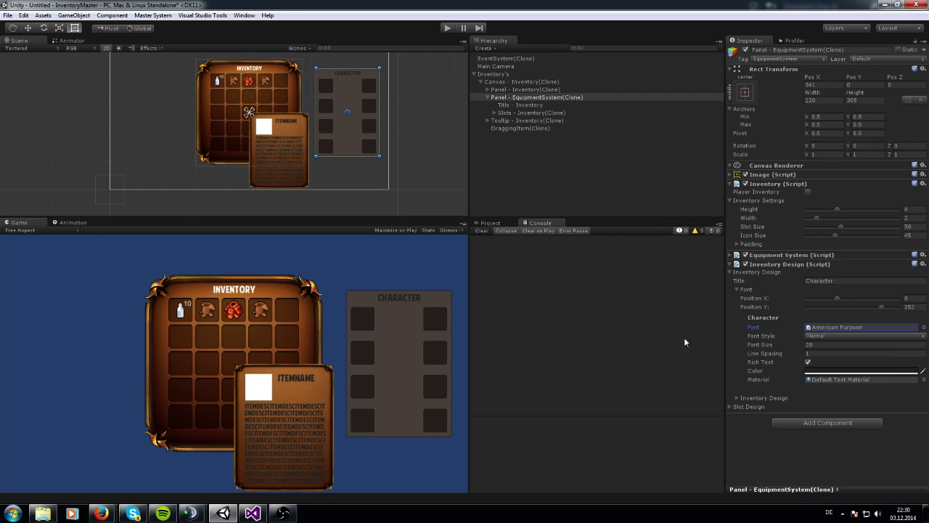
- Set the colour of the equipment panel's title text to white
left_click(820, 370)
left_click_drag(611, 287, 570, 292)
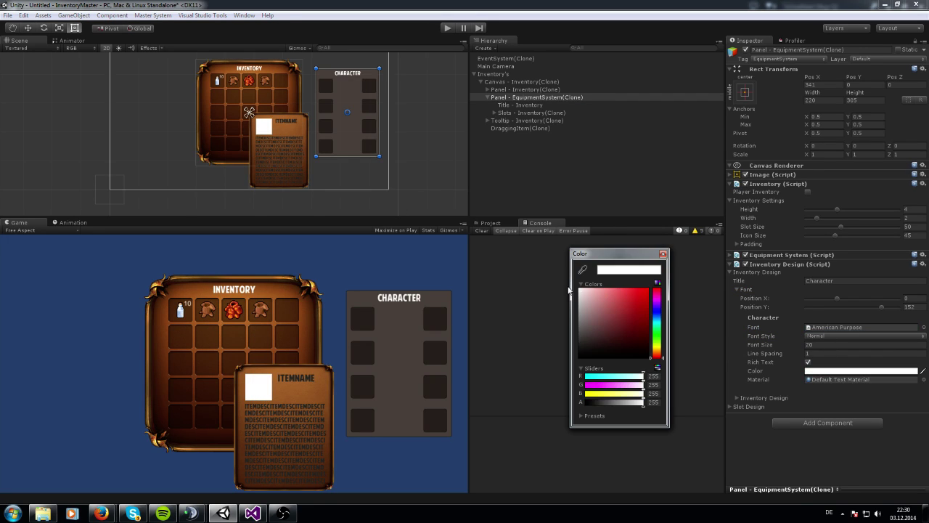
left_click(662, 254)
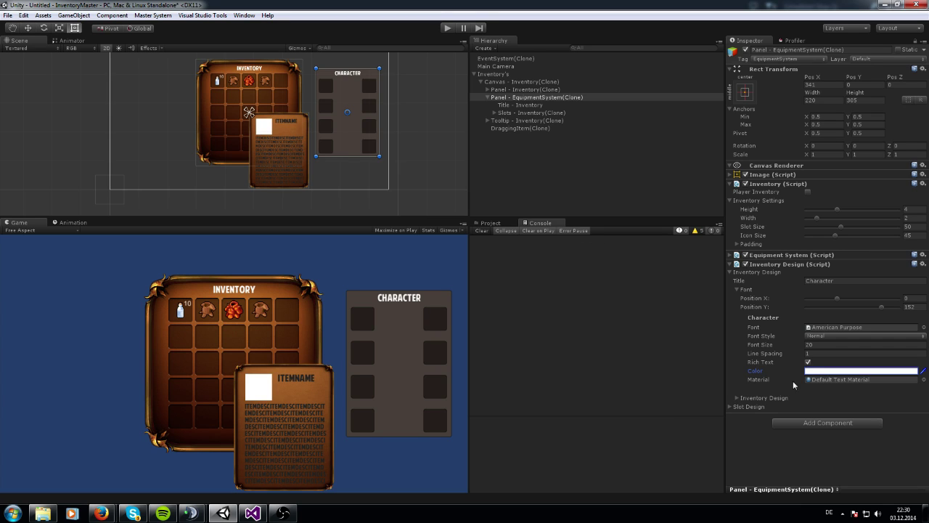
- Give the equipment panel's background the Panel3 sprite and set its colour to white
left_click(738, 398)
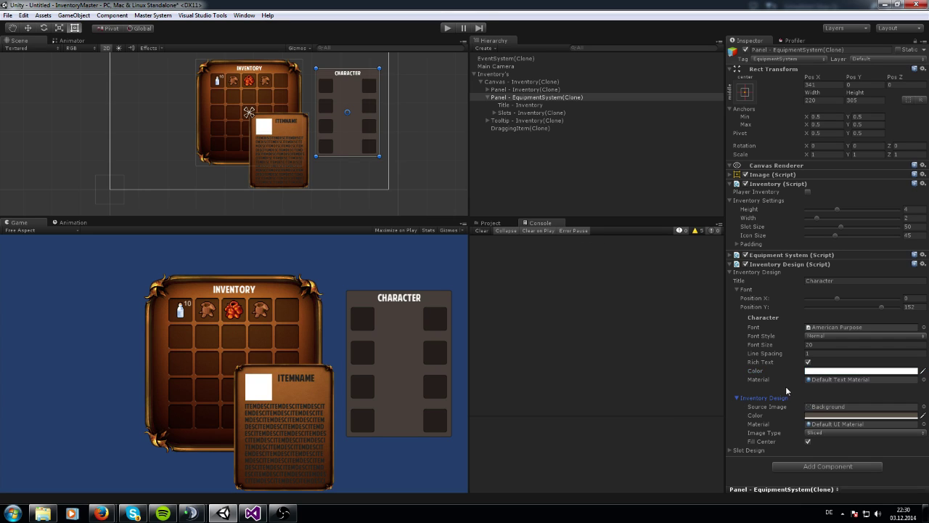
left_click(924, 407)
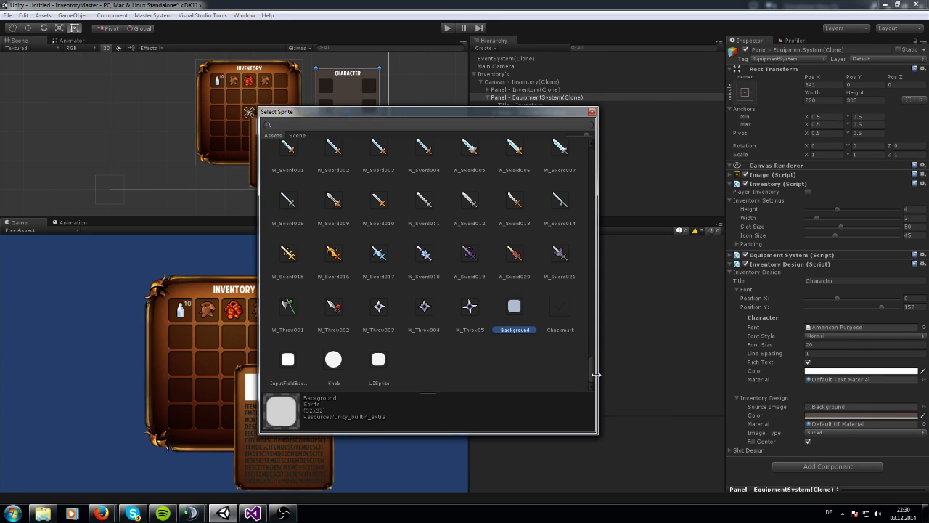
scroll(587, 315, "up", 10)
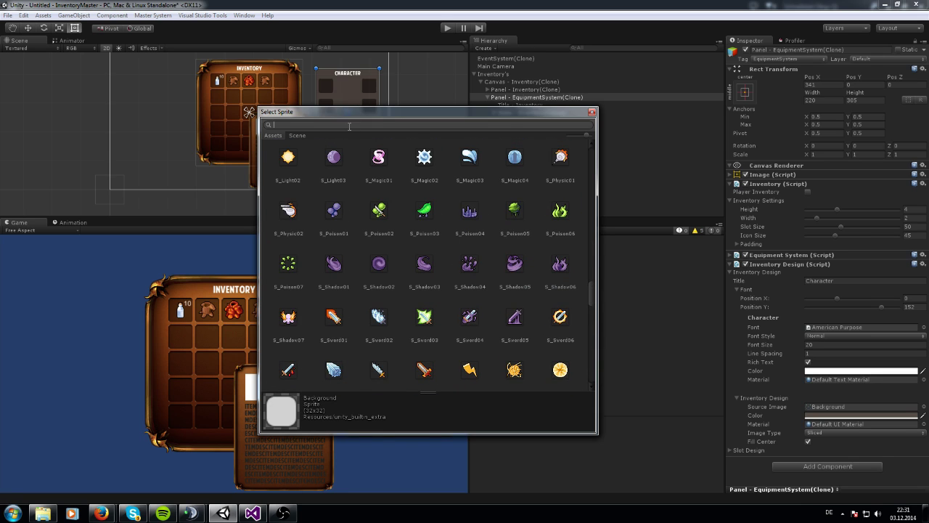
type("panel")
double_click(503, 173)
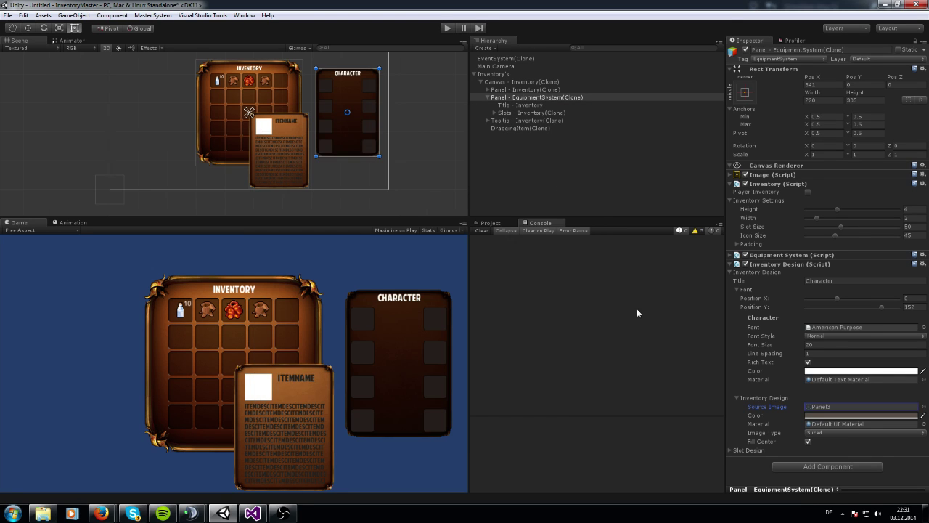
left_click(828, 415)
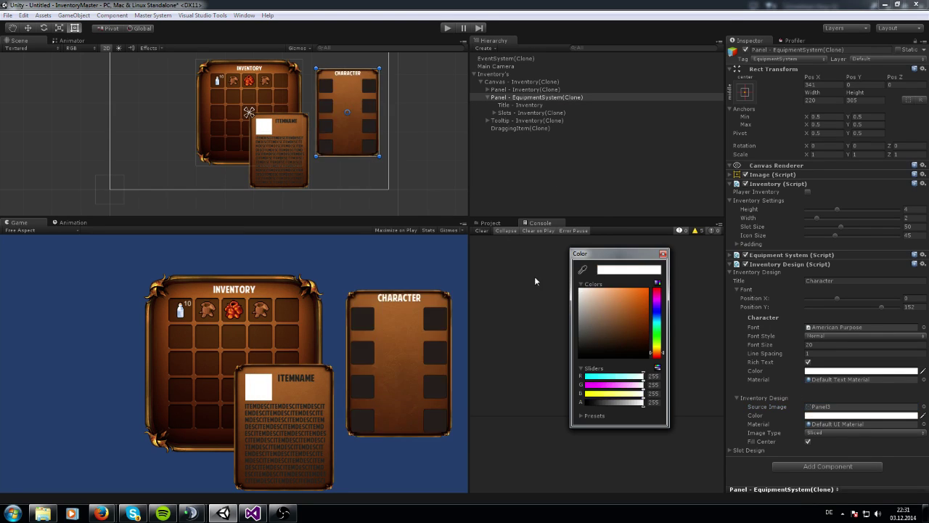
left_click(663, 254)
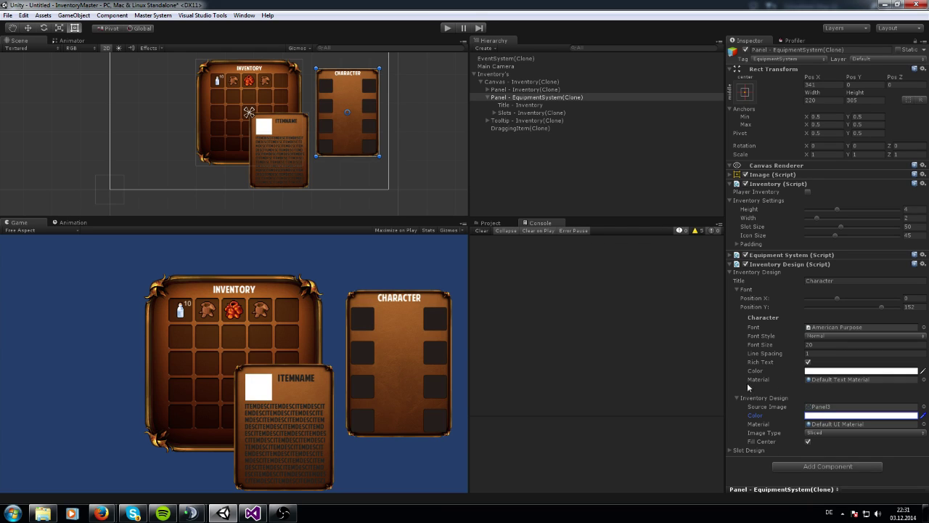
left_click(737, 398)
left_click(736, 289)
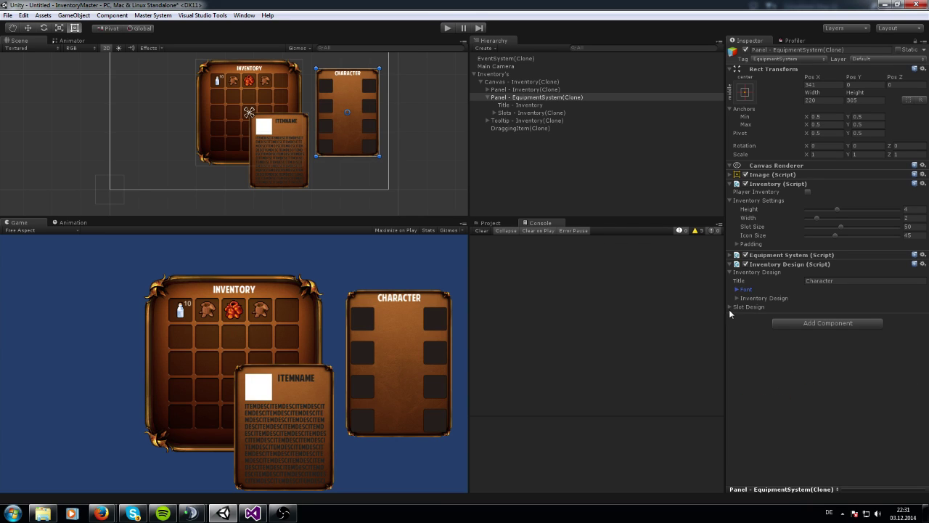
- Try to assign the Slot sprite as the source image in the equipment panel's slot design
left_click(729, 306)
left_click(924, 316)
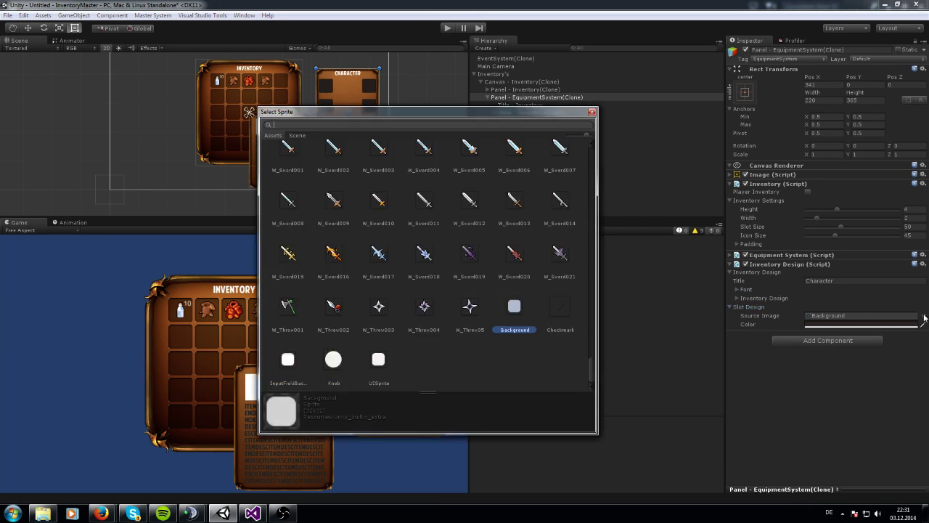
left_click(591, 111)
left_click(734, 285)
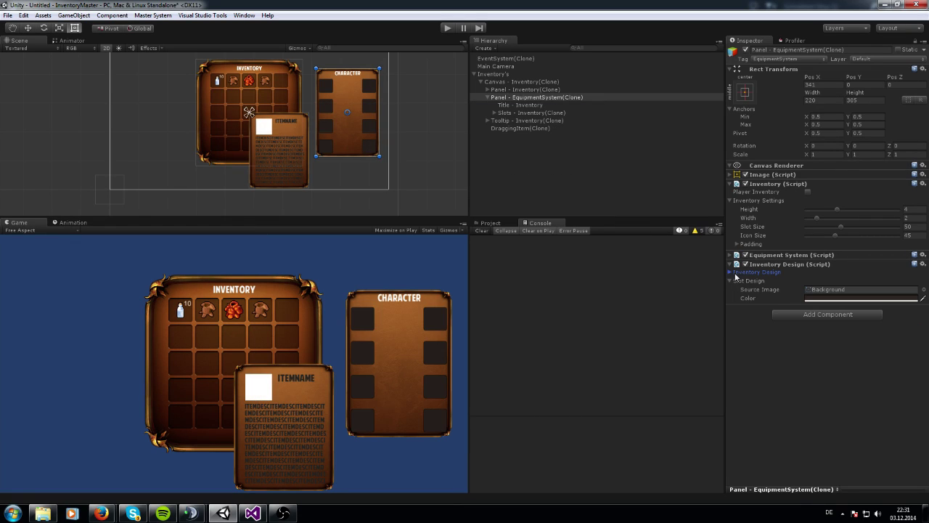
left_click(734, 286)
left_click(735, 284)
left_click(923, 289)
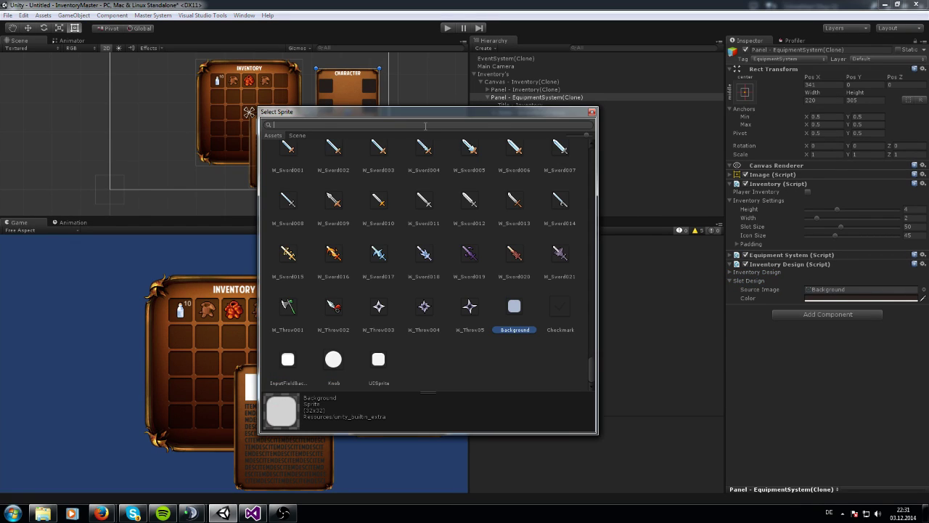
type("slot")
double_click(331, 164)
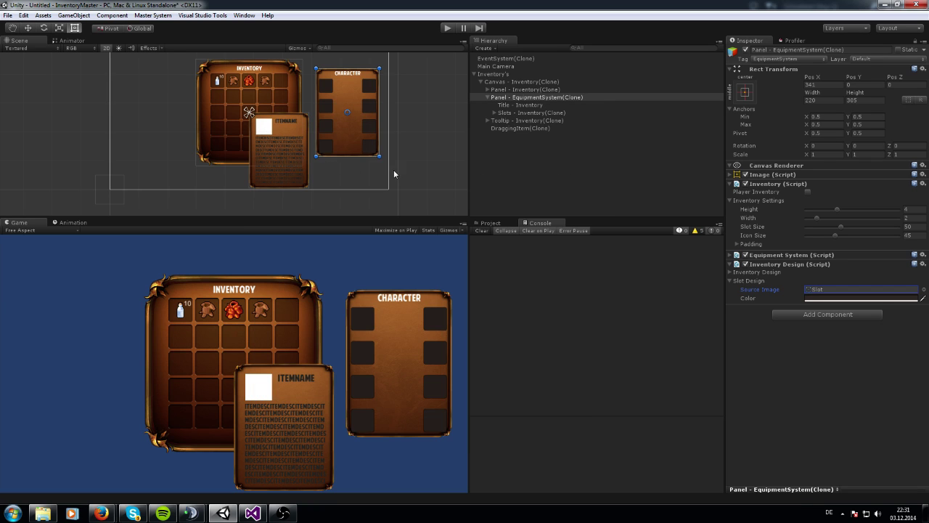
- Reopen the equipment panel's Slot Design settings to check the assigned source image
double_click(730, 266)
left_click(730, 271)
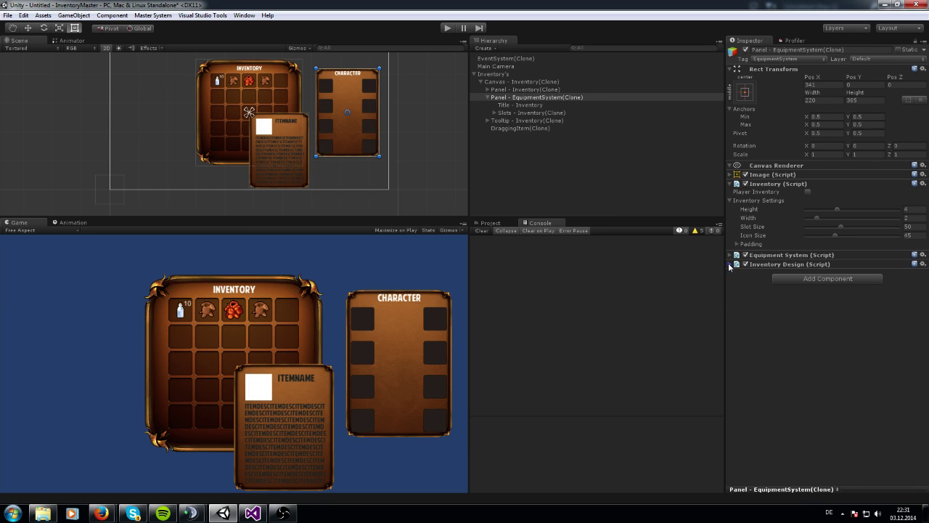
left_click(730, 271)
left_click(732, 281)
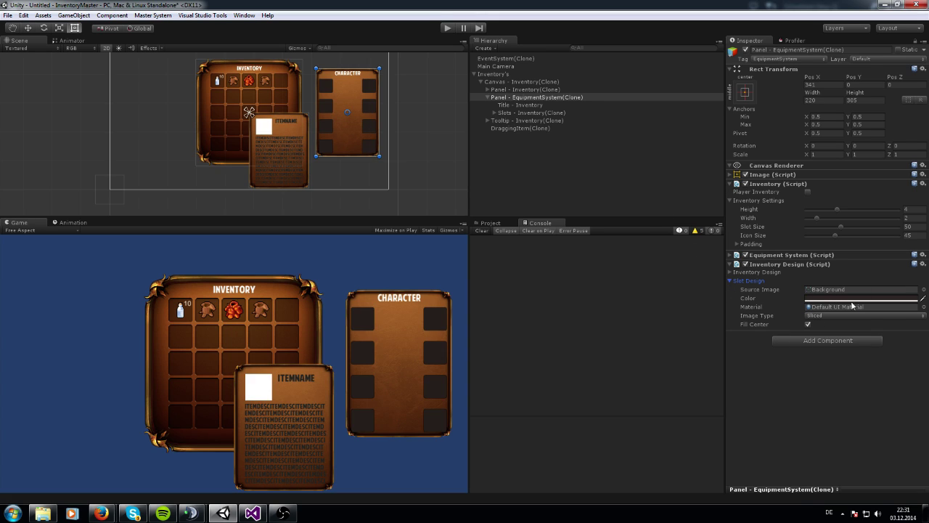
left_click(730, 282)
- Reselect the equipment panel and set its slot design's source image to the Slot sprite
left_click(507, 92)
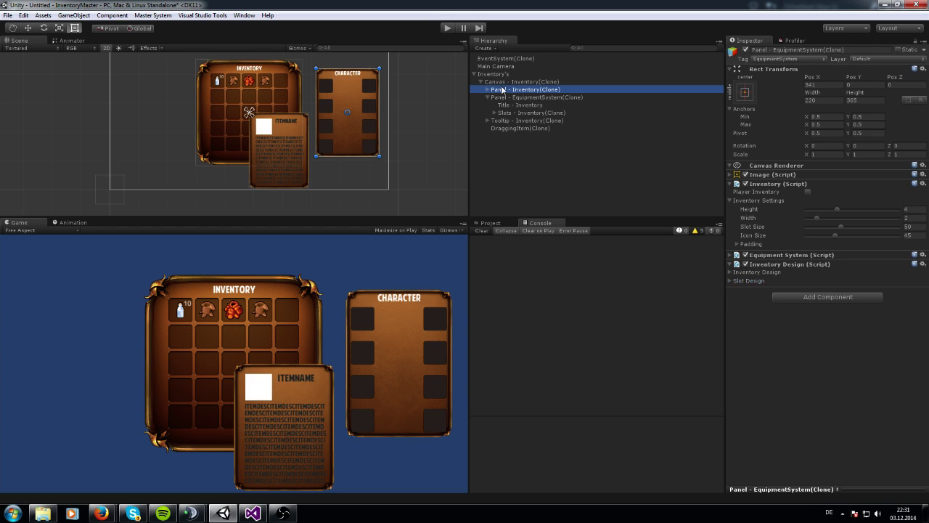
left_click(509, 98)
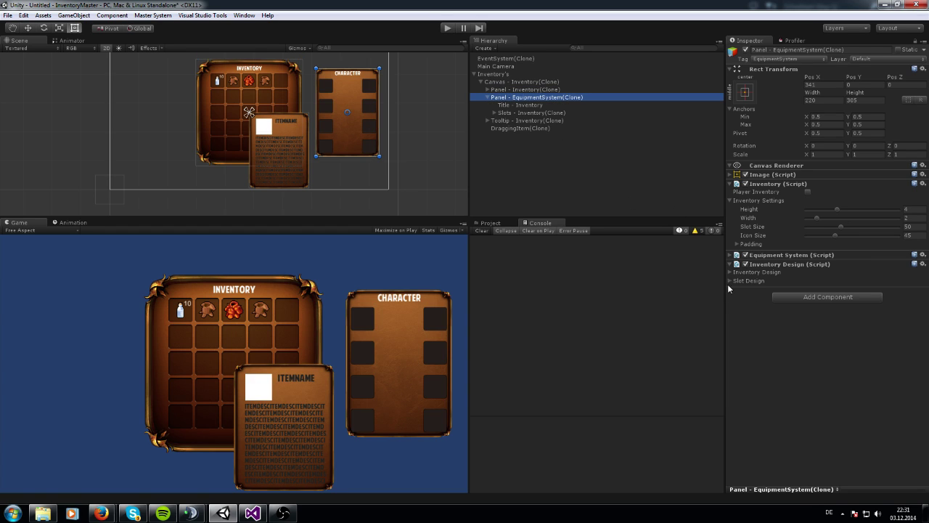
left_click(731, 280)
left_click(921, 289)
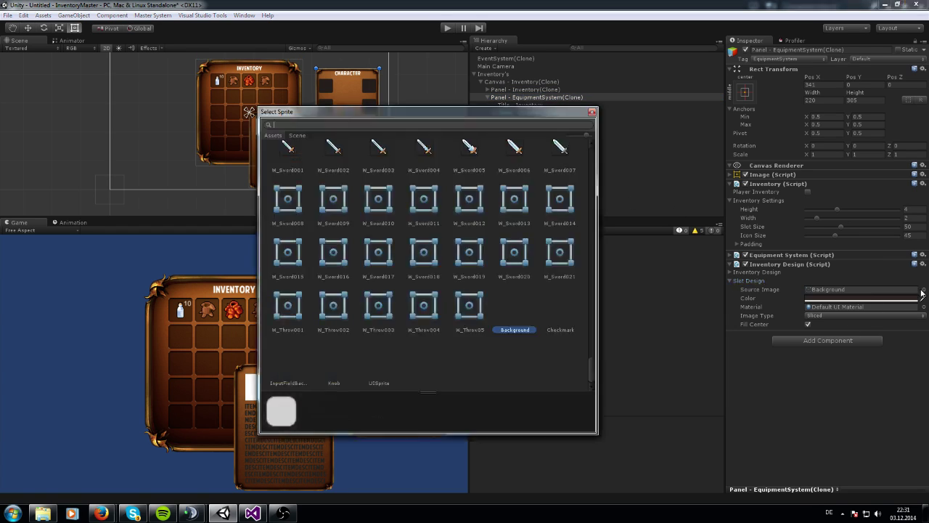
type("slot")
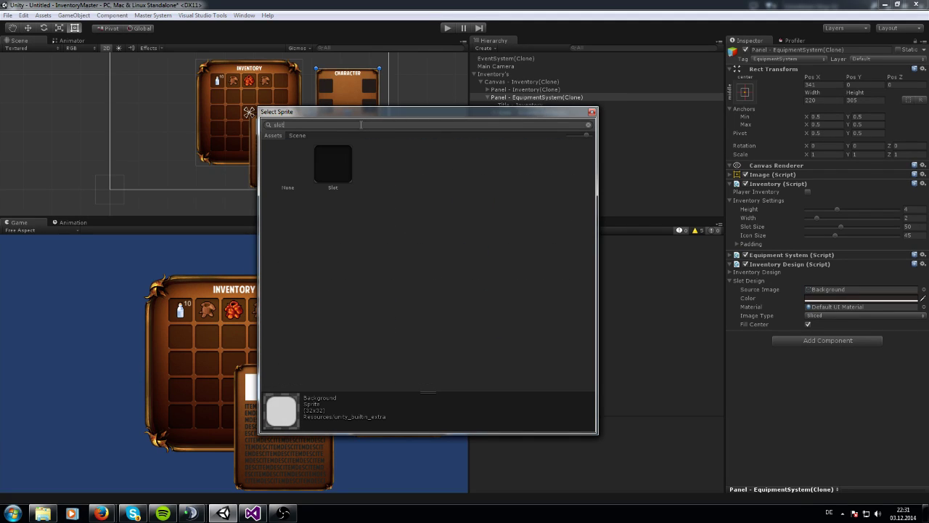
double_click(333, 164)
- Set the colour of the equipment panel's slots to white
left_click(839, 299)
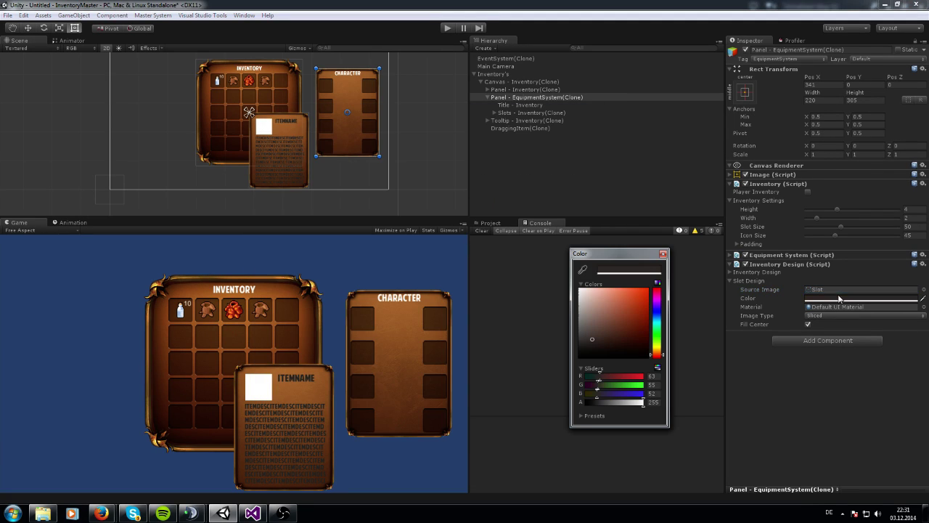
left_click(593, 300)
left_click_drag(593, 298, 579, 289)
left_click(769, 292)
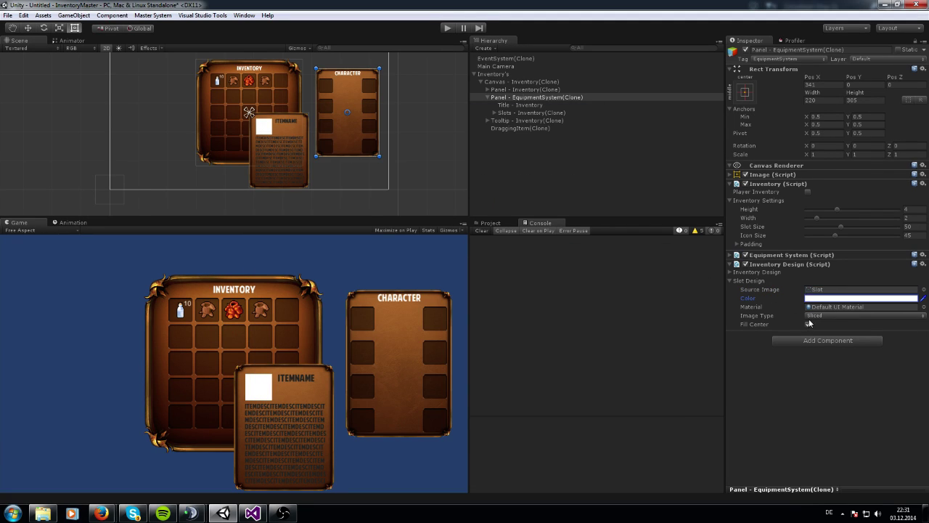
- Set the equipment panel's left and right padding to 14 each
left_click(740, 244)
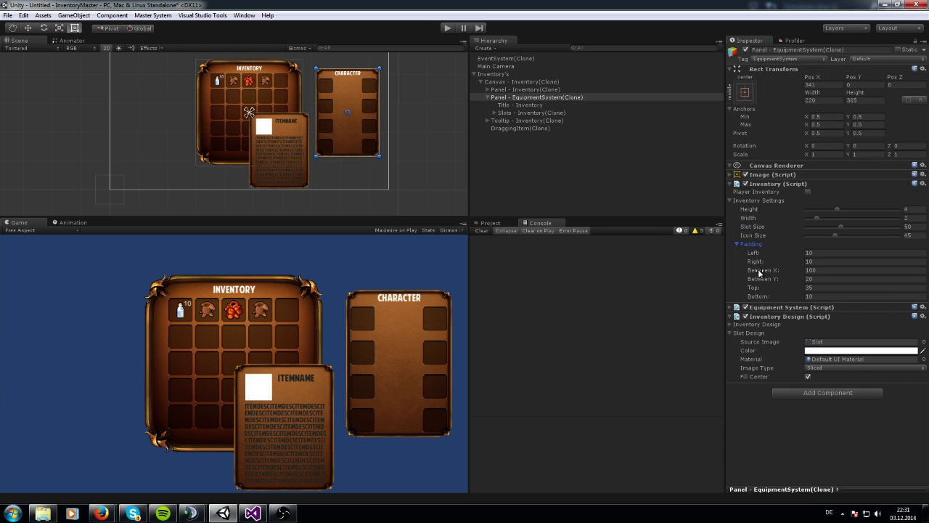
left_click_drag(753, 256, 759, 257)
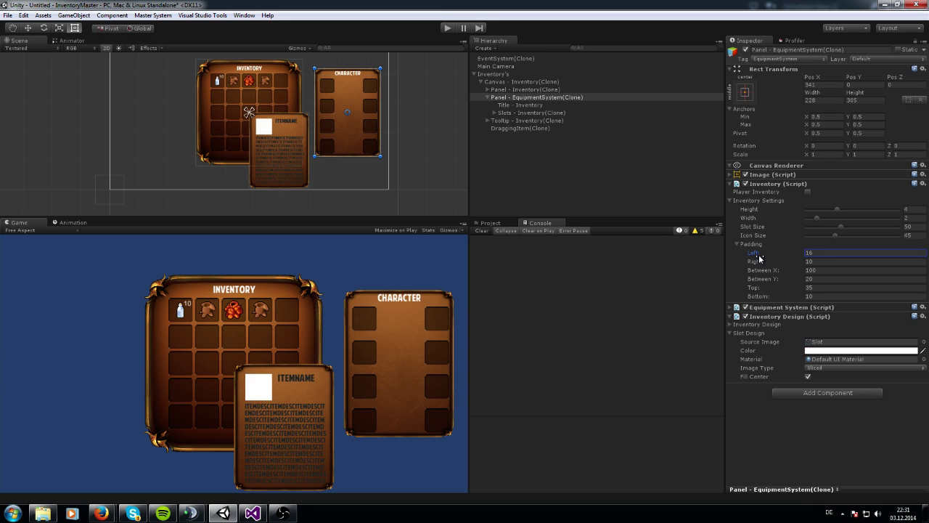
left_click_drag(759, 258, 770, 266)
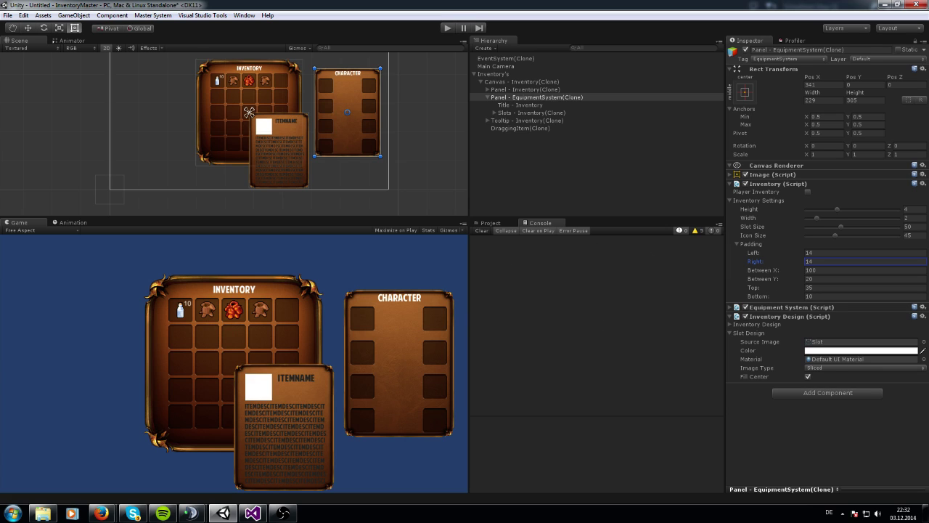
left_click(729, 324)
- Examine which items can be added to the inventory panel
left_click(503, 89)
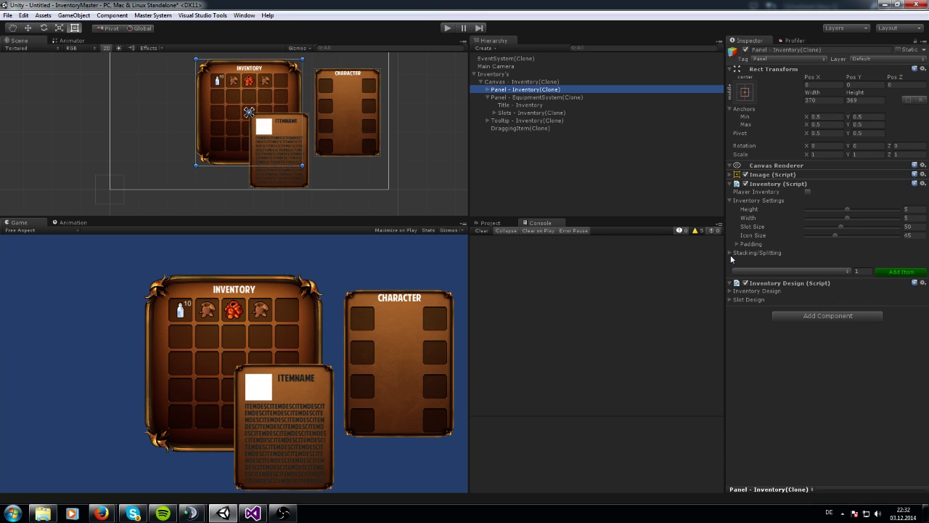
left_click(747, 272)
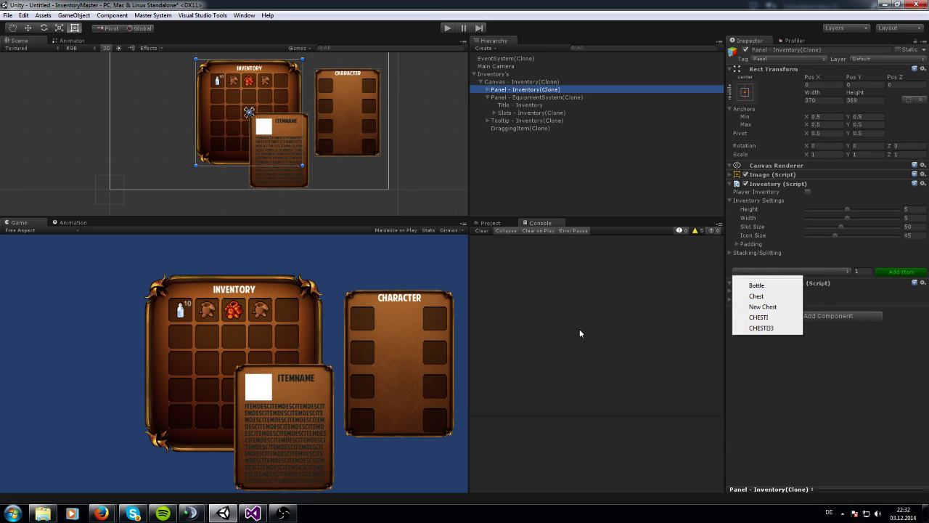
left_click(396, 372)
- Run the game in Play mode and activate the equipment panel so it shows beside the inventory
left_click(448, 27)
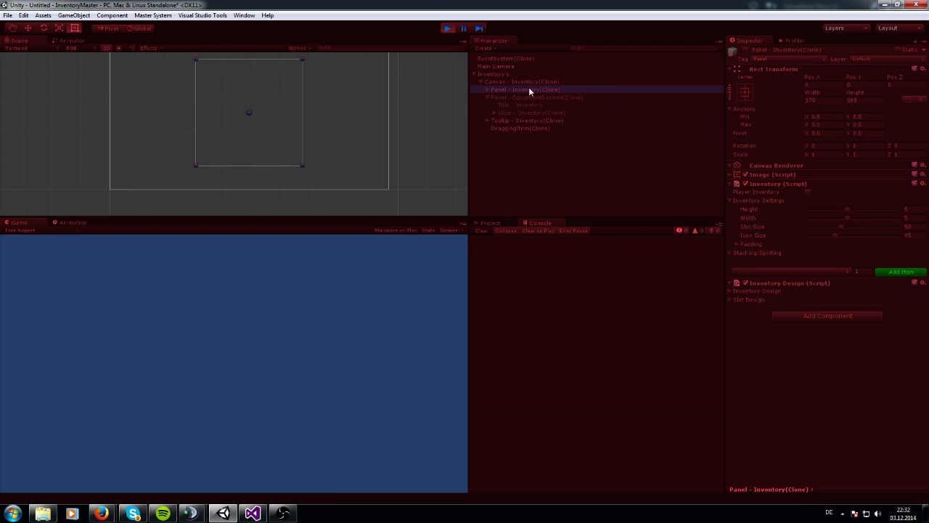
left_click(517, 99)
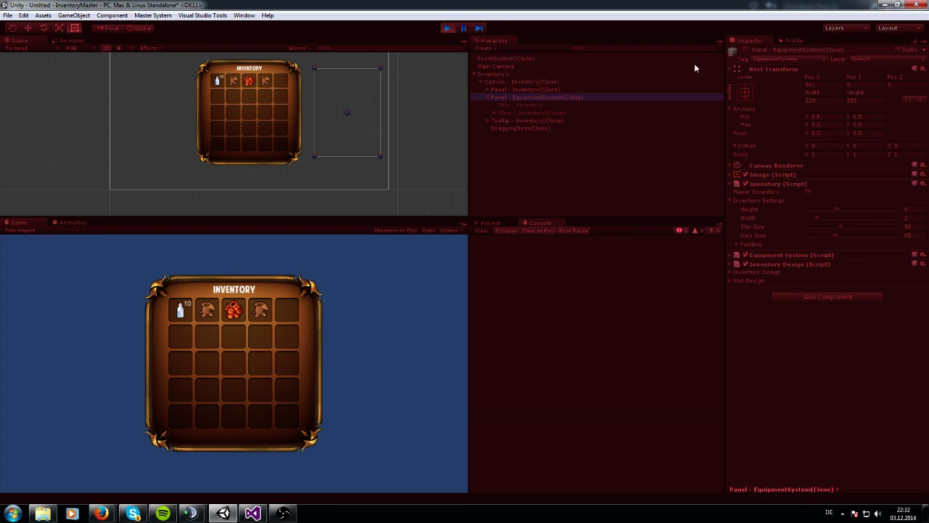
left_click(746, 49)
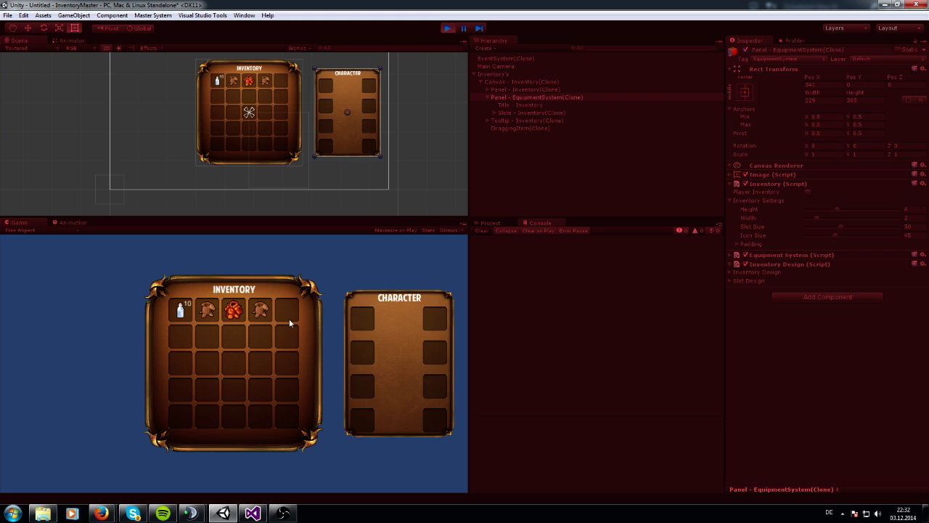
- Move the inventory window away from the character panel in the running game and equip the fourth item from its top row
left_click_drag(252, 291, 220, 292)
right_click(226, 311)
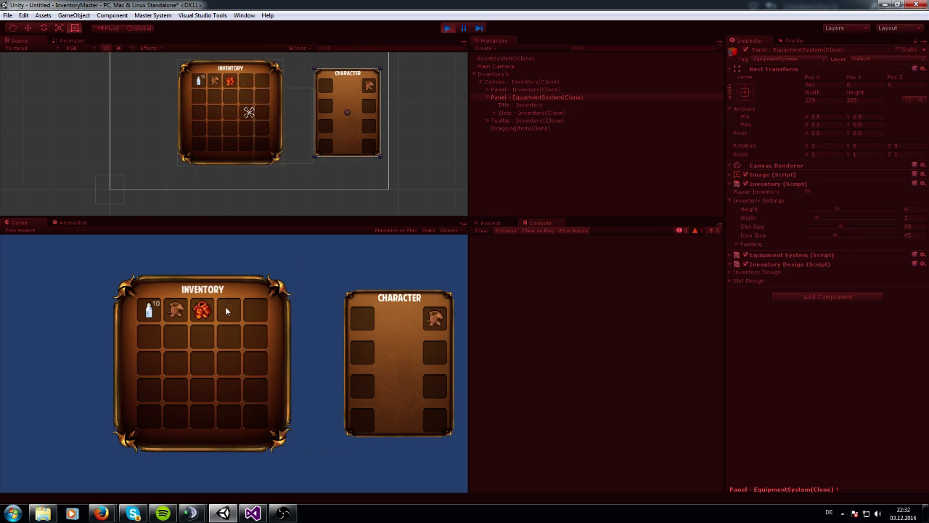
- Move the character panel beside the inventory window in the running game and equip the red chest item from the inventory's third slot
left_click_drag(399, 297, 352, 276)
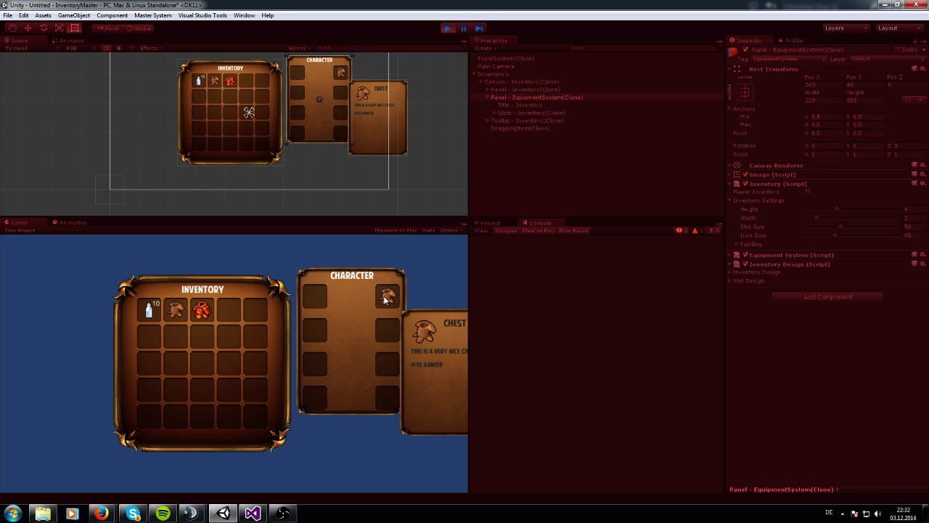
right_click(210, 312)
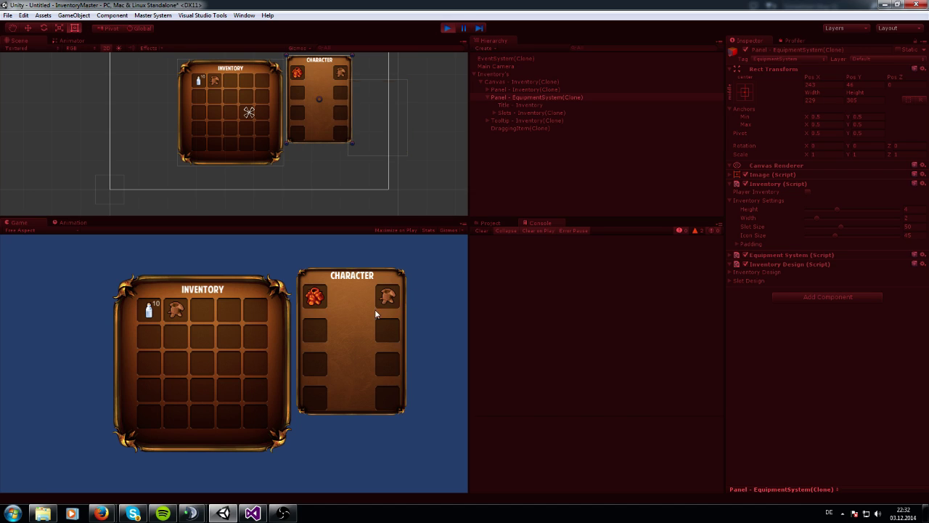
mouse_move(386, 298)
mouse_move(320, 302)
- Swap the chest item in the inventory's second slot with the equipped ones several times, and move the character panel away from the inventory
right_click(177, 310)
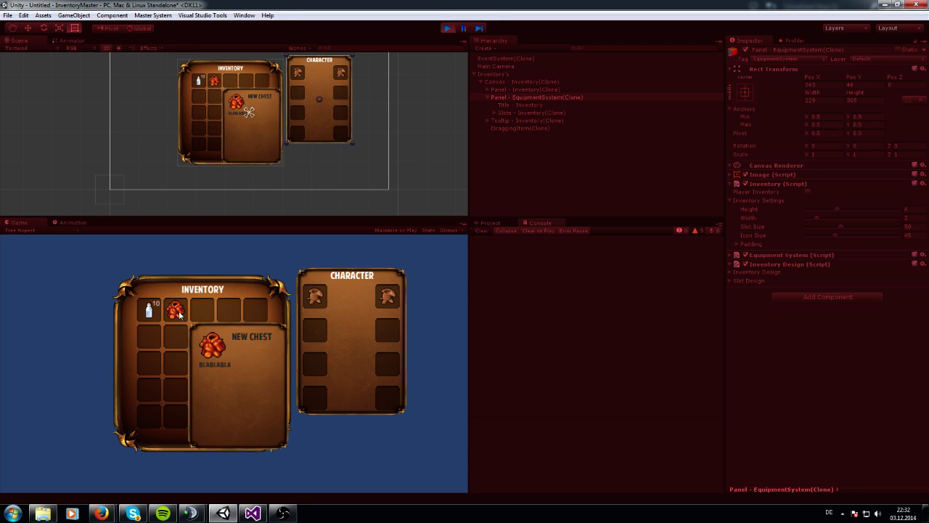
right_click(178, 312)
right_click(181, 315)
right_click(184, 314)
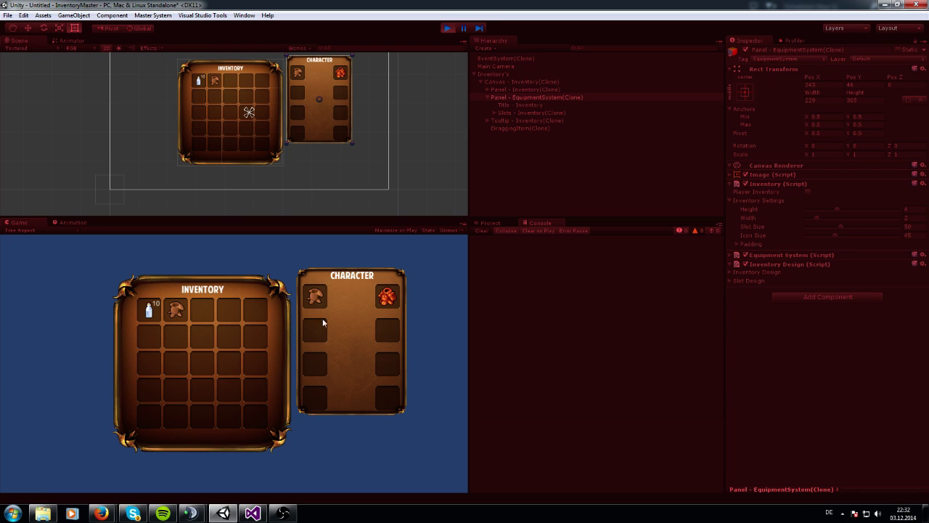
left_click_drag(337, 288, 358, 304)
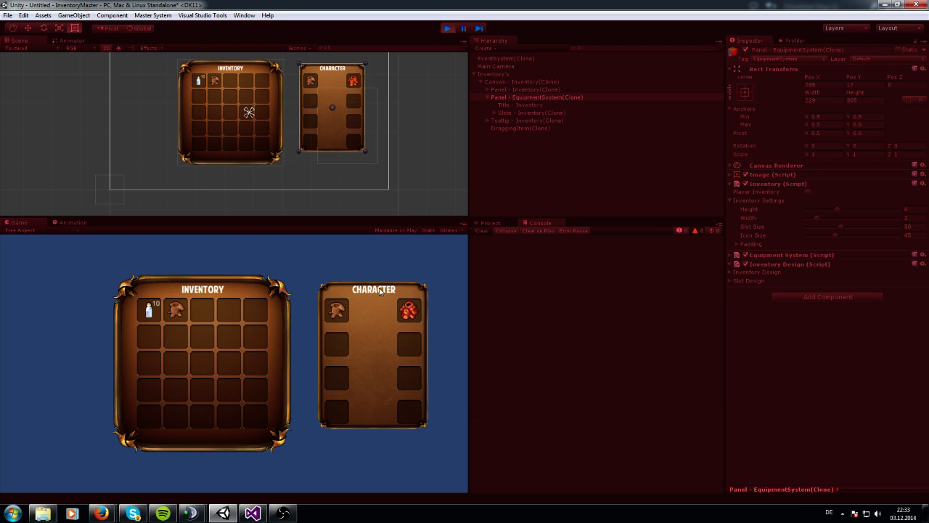
- Exit Play mode, search the project assets for the ItemType script and open it in Visual Studio
left_click(447, 27)
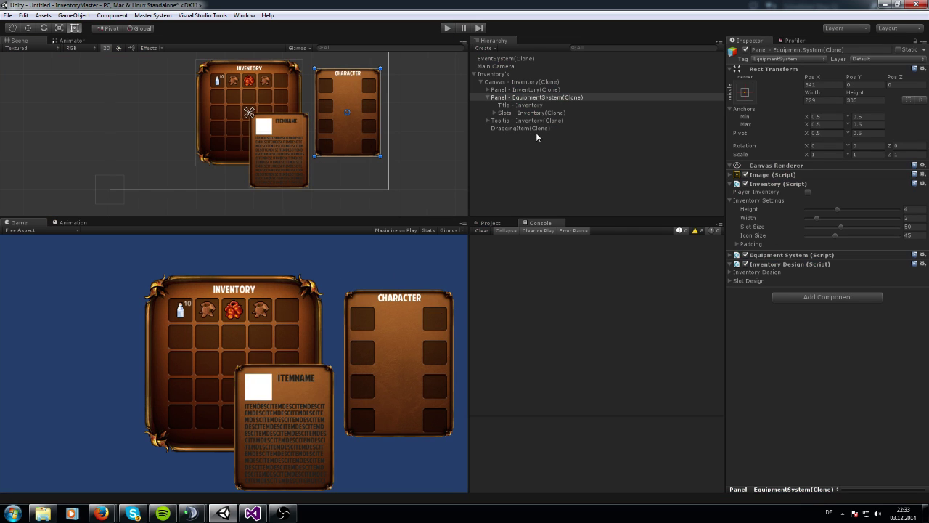
left_click(487, 222)
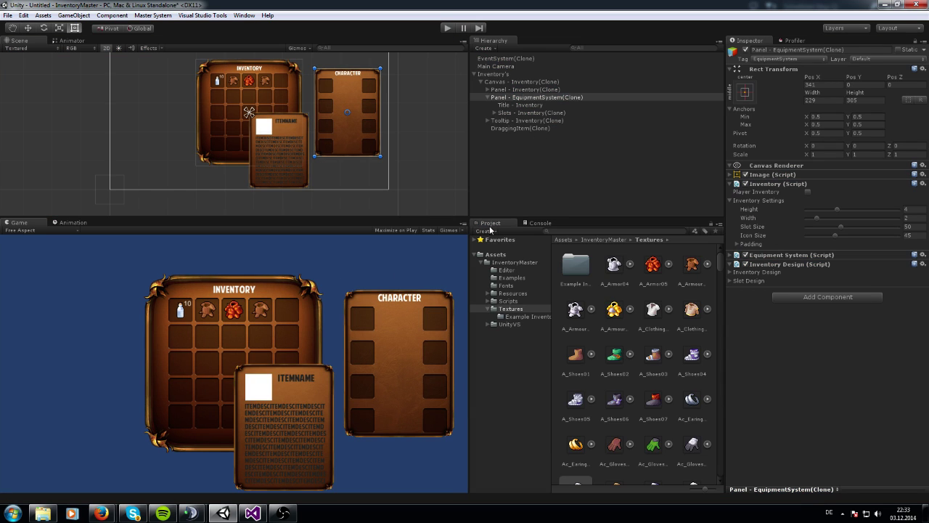
left_click(581, 233)
type("ItemTy")
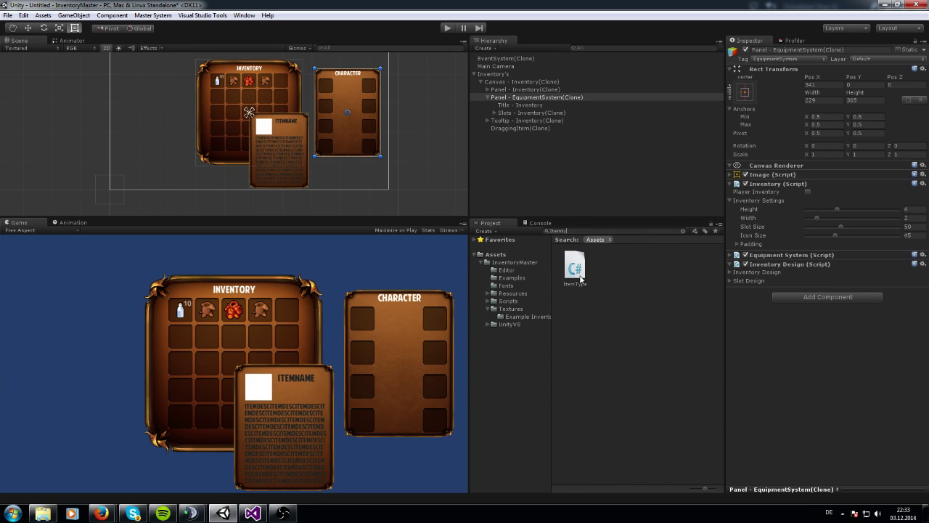
double_click(577, 270)
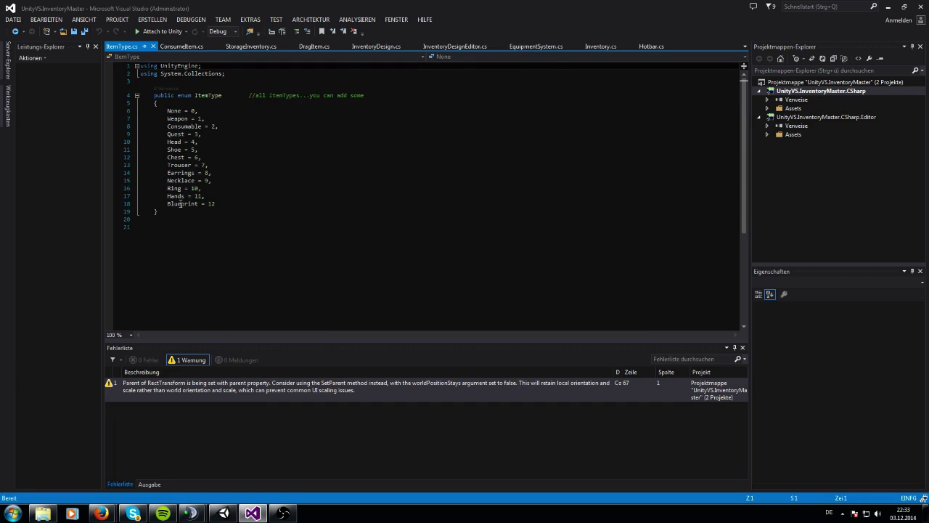
- Review the item types in the ItemType enum, from None to Blueprint, save all files and return to Unity
left_click(223, 204)
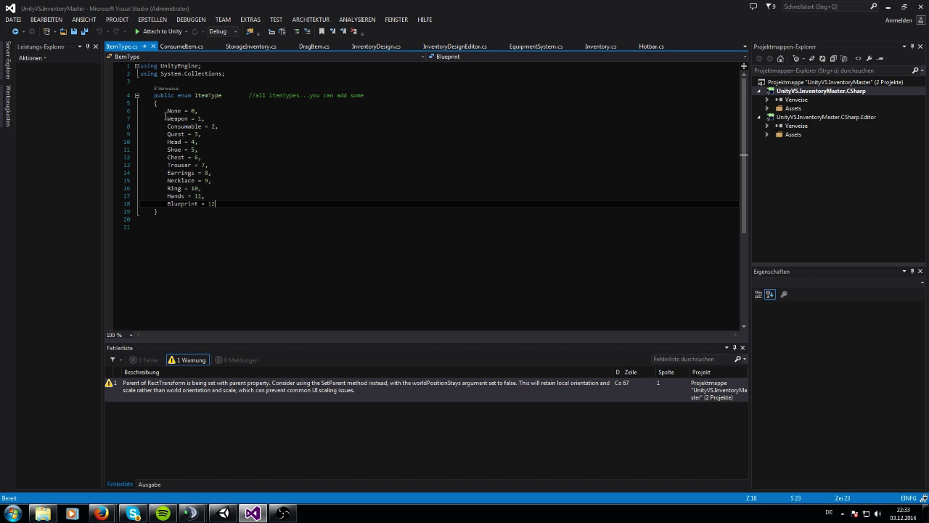
left_click_drag(166, 111, 216, 204)
left_click(278, 202)
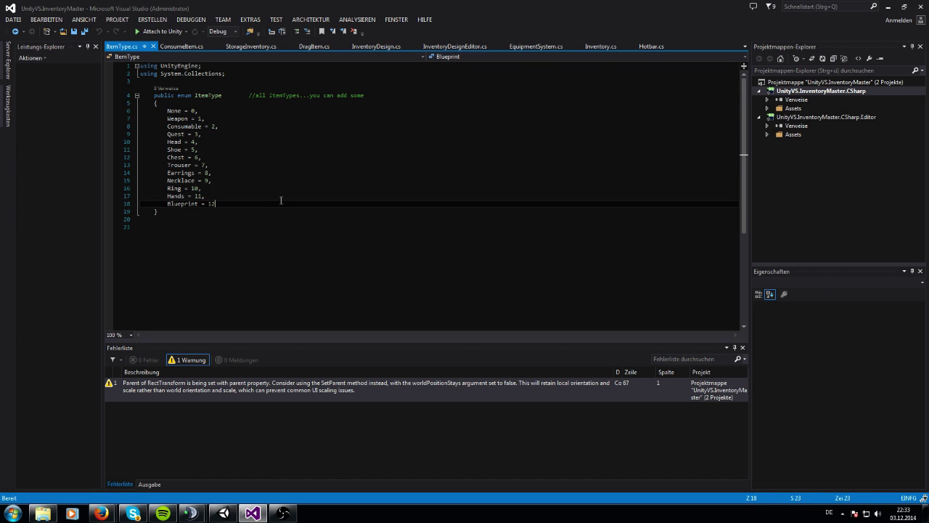
left_click(81, 32)
left_click(223, 513)
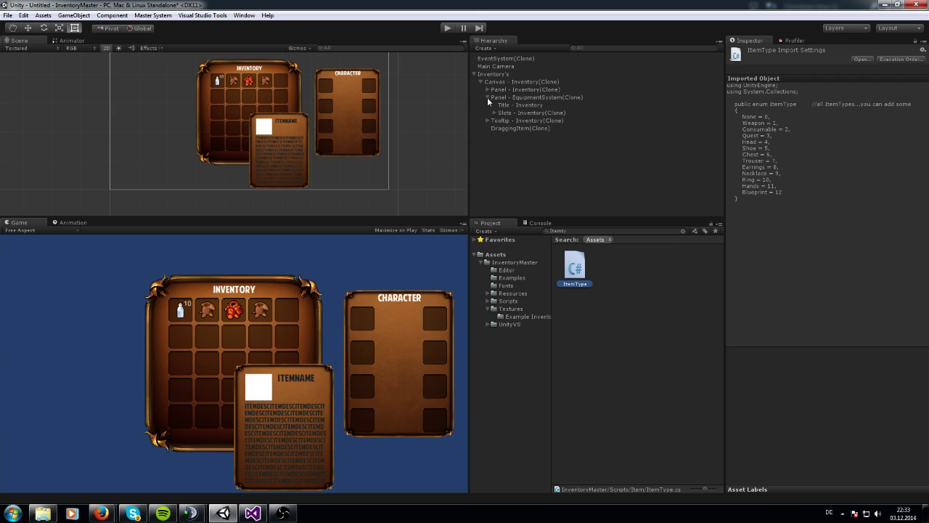
- Examine the equipment panel's title and slots objects in the hierarchy, and reselect the equipment panel
left_click(510, 98)
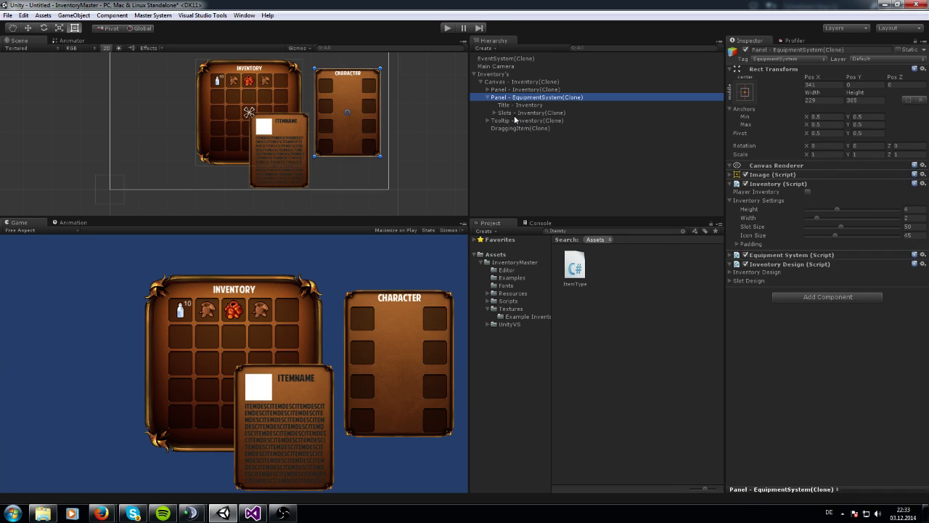
left_click(511, 106)
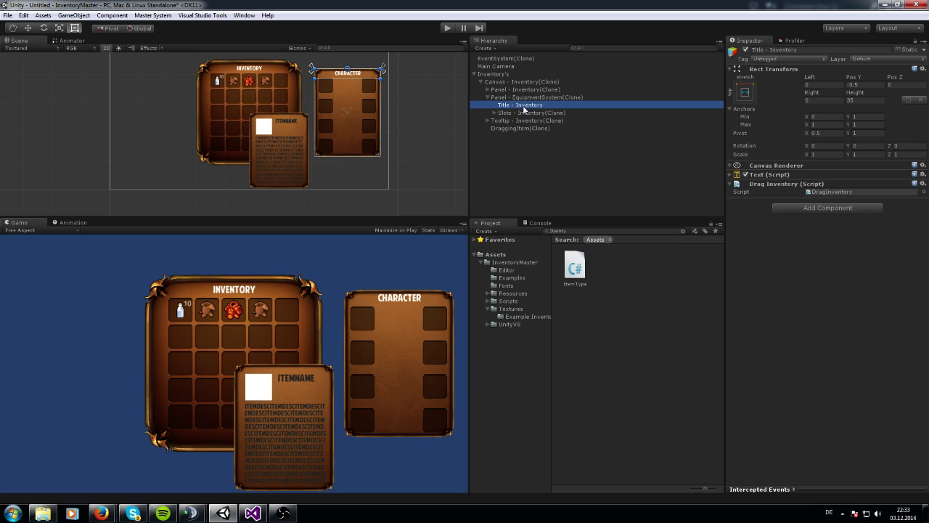
left_click(496, 114)
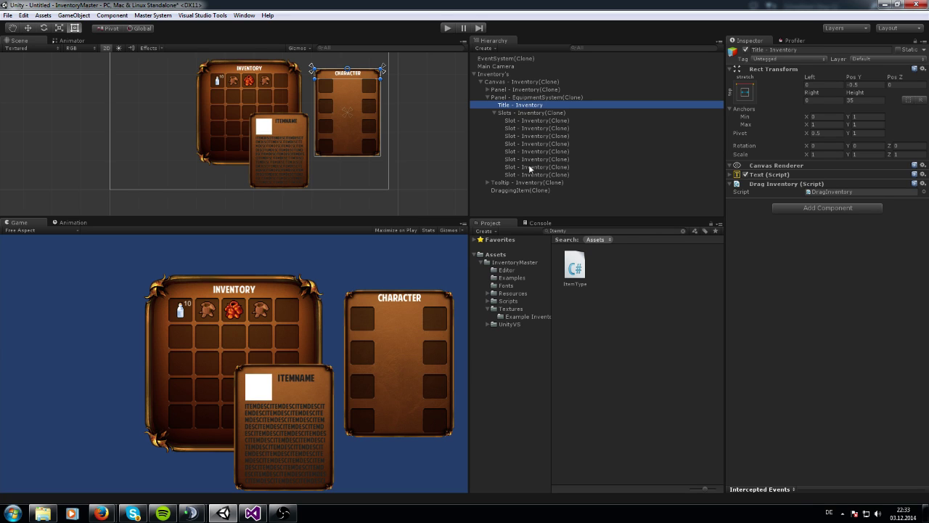
left_click(519, 114)
left_click(495, 113)
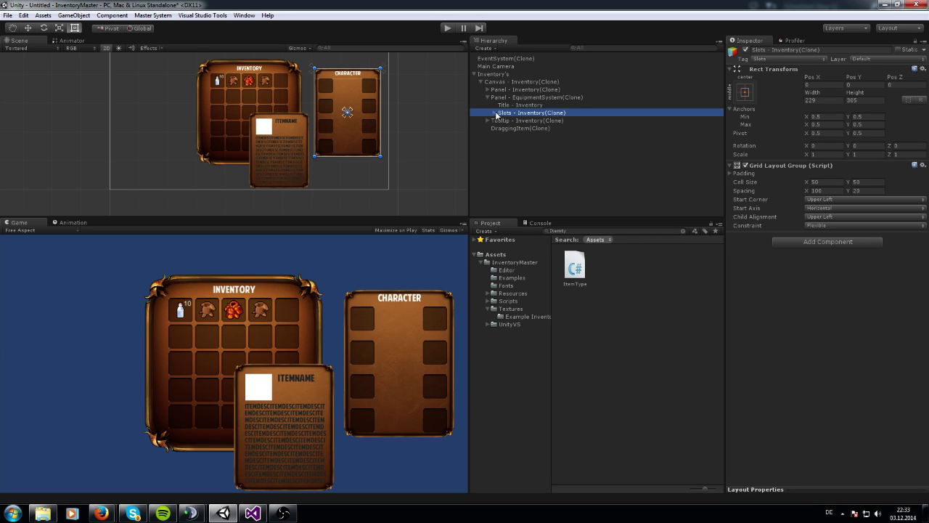
left_click(501, 99)
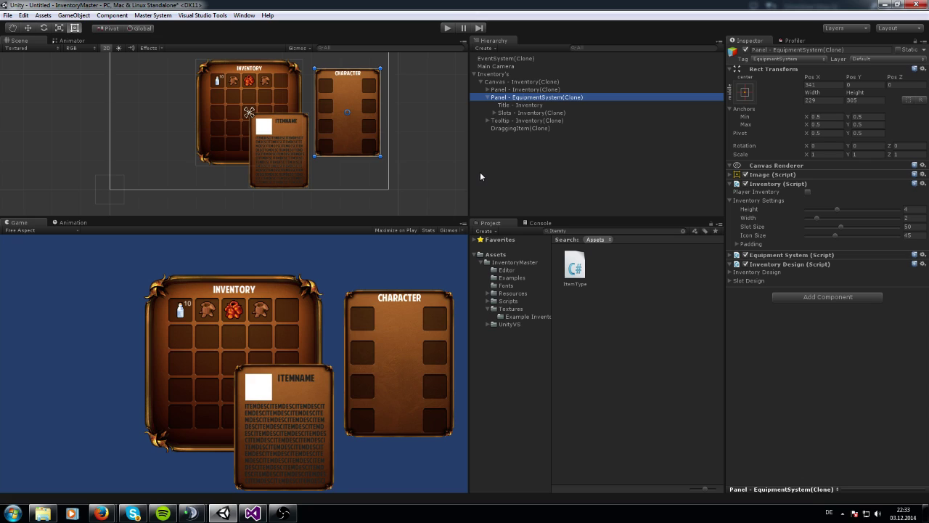